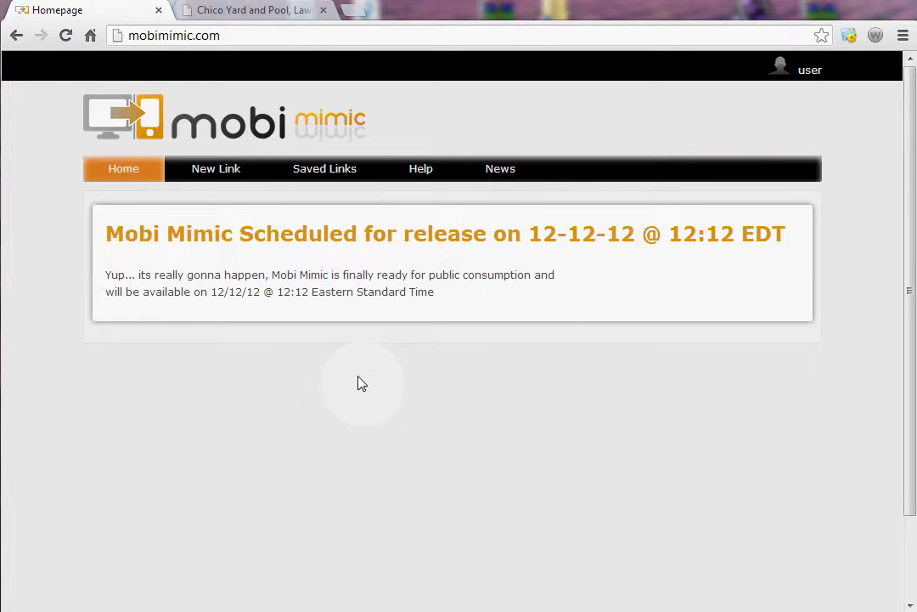
# Copy the chicoyardandpool.com web address from the Chico Yard and Pool site's address bar
pyautogui.click(249, 11)
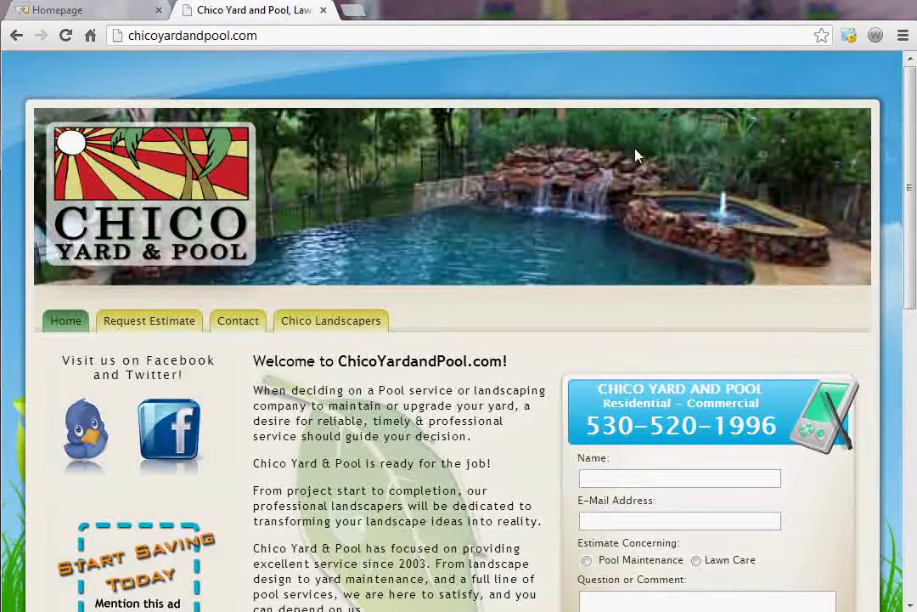
pyautogui.click(906, 223)
pyautogui.moveTo(906, 223); pyautogui.dragTo(862, 233)
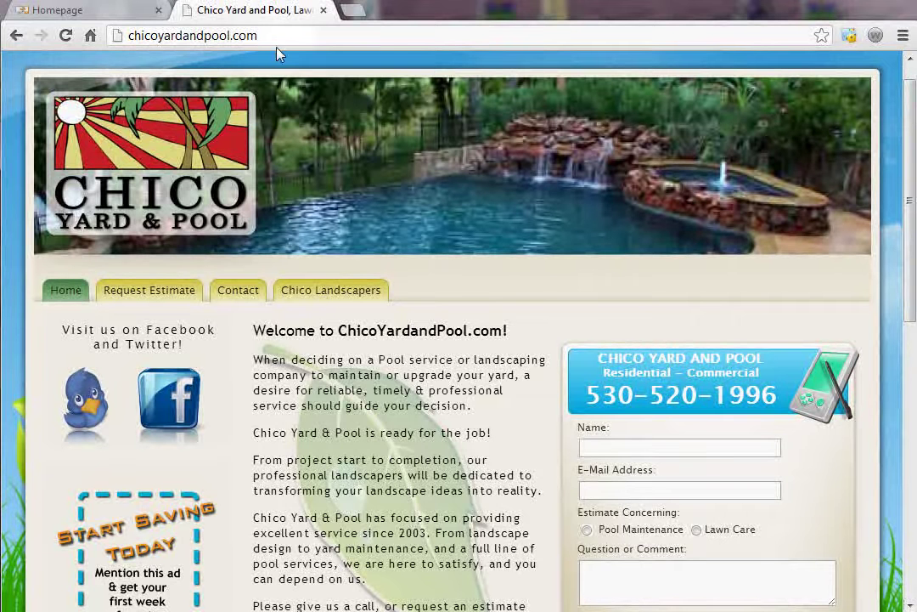
pyautogui.click(236, 34)
pyautogui.rightClick(223, 35)
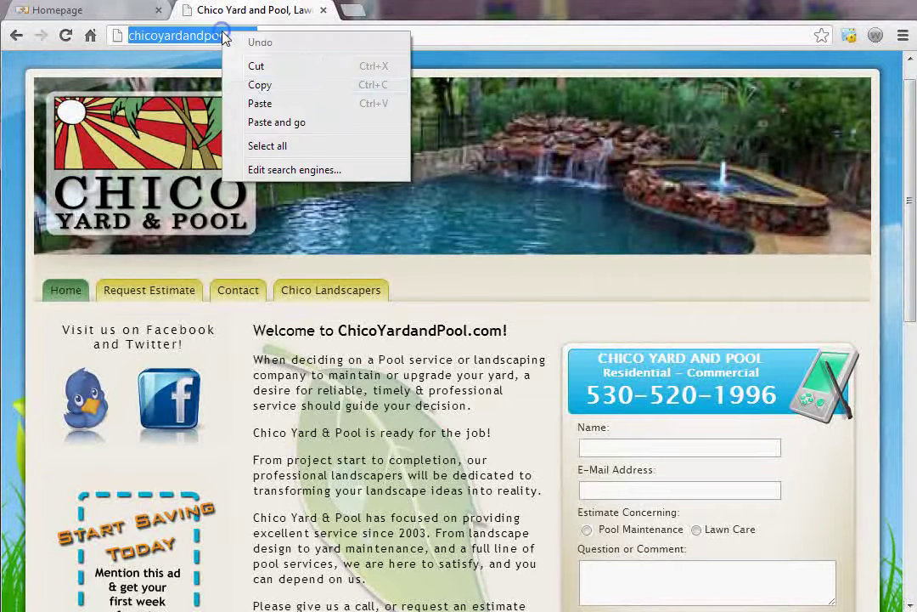
pyautogui.click(255, 85)
pyautogui.click(93, 12)
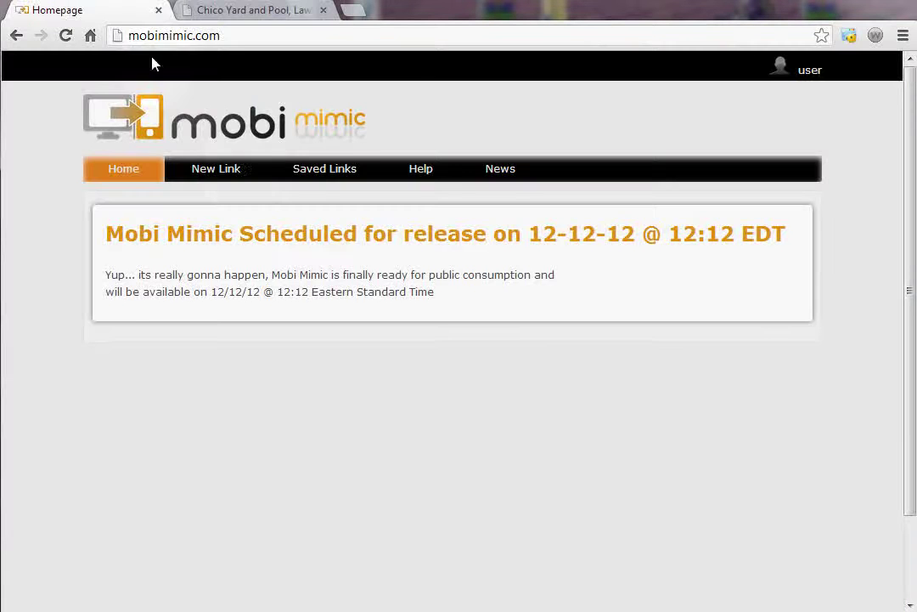
pyautogui.click(231, 172)
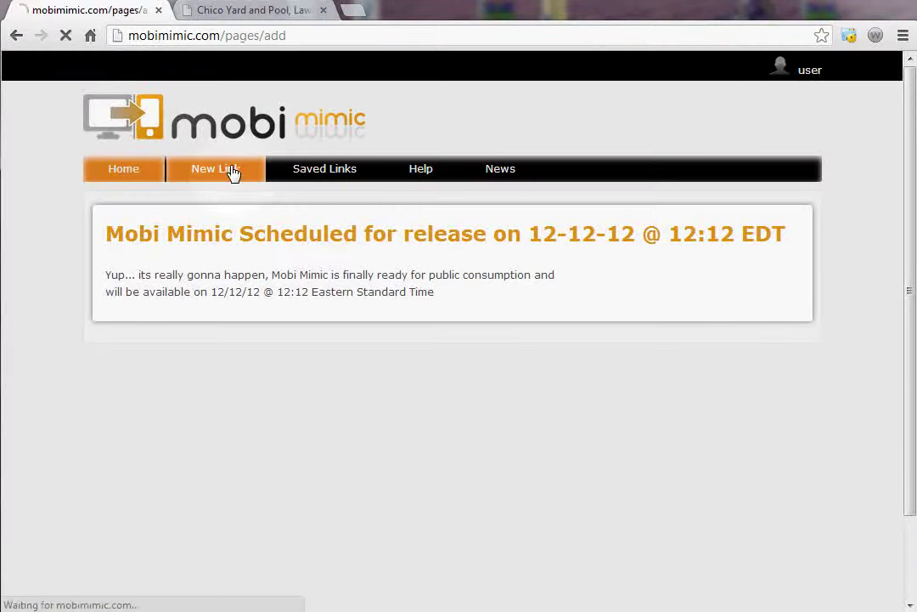
pyautogui.click(248, 252)
pyautogui.rightClick(249, 254)
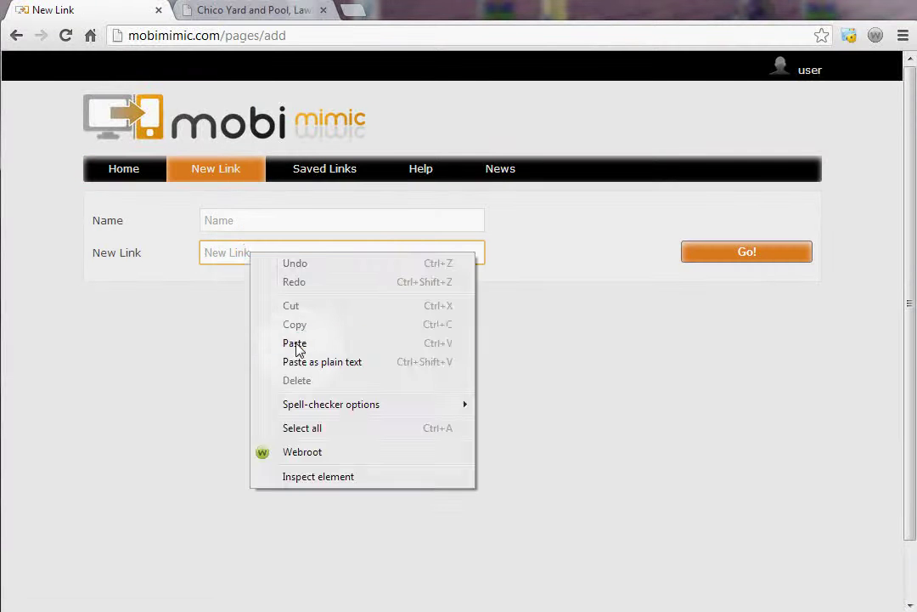
pyautogui.click(294, 343)
pyautogui.click(237, 222)
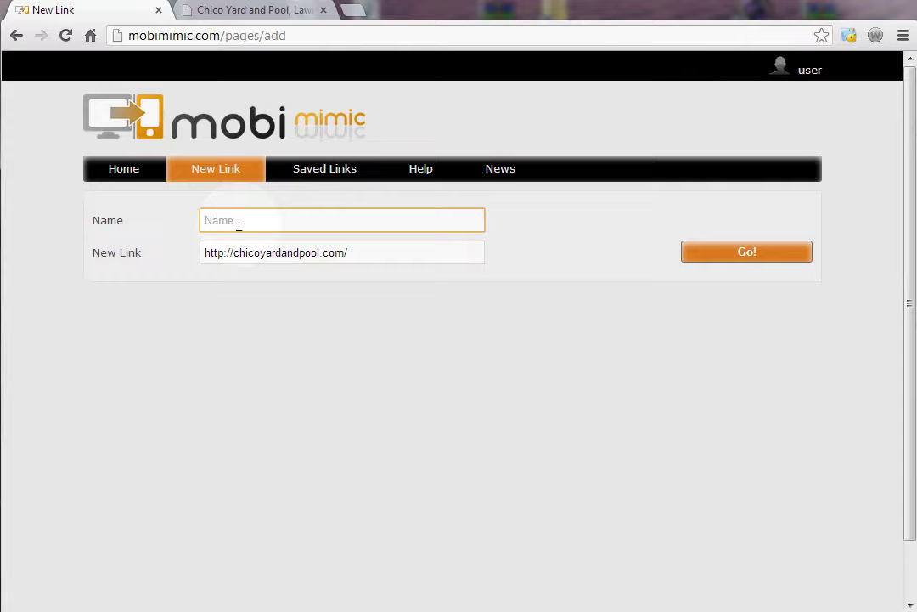
pyautogui.write('chicoyard')
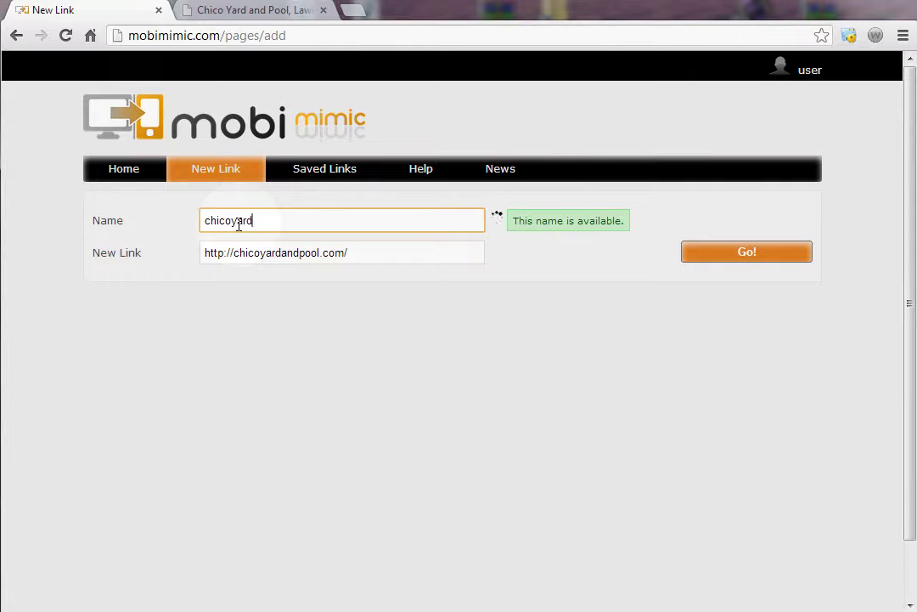
# Submit the chicoyard link for mobile conversion and scroll through the converted preview
pyautogui.click(744, 255)
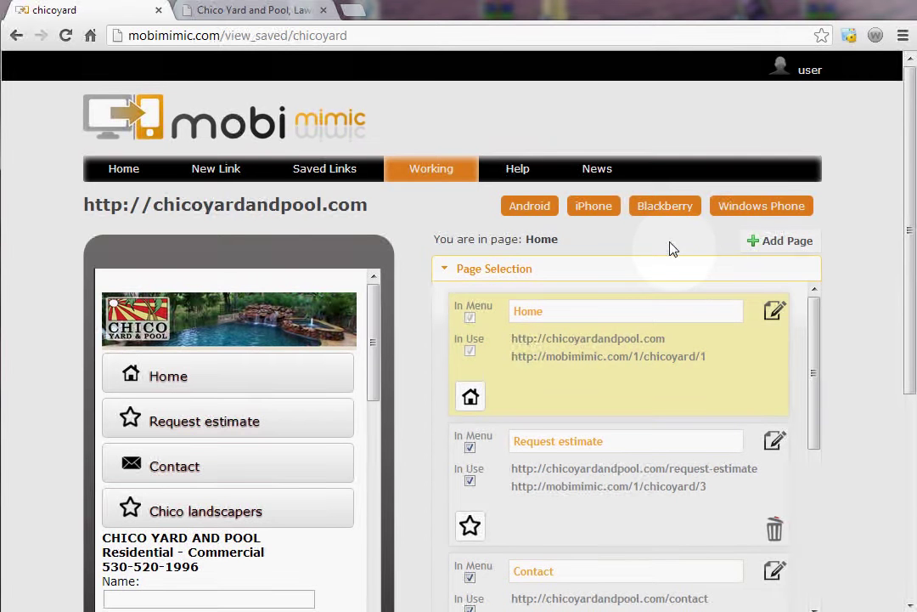
pyautogui.click(907, 103)
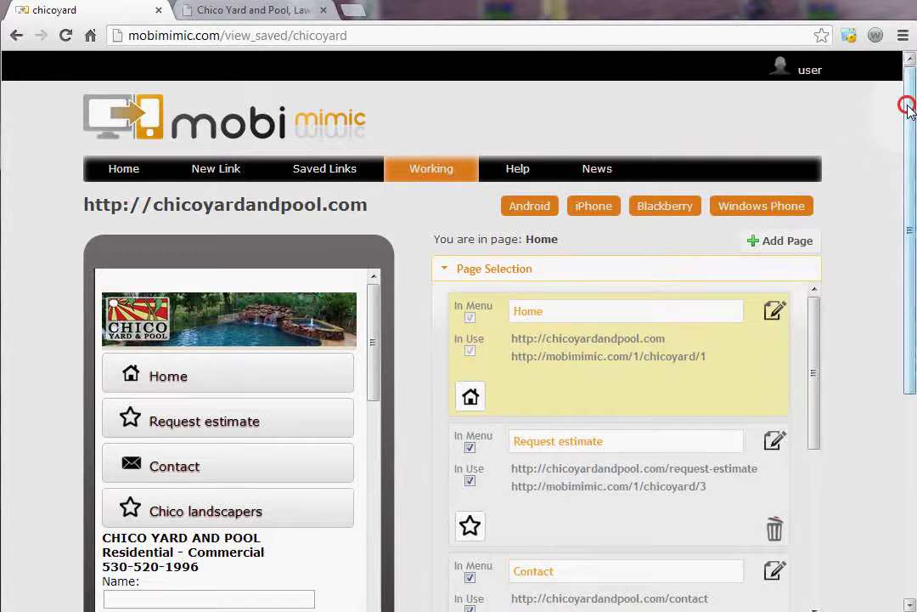
pyautogui.moveTo(909, 121); pyautogui.dragTo(911, 203)
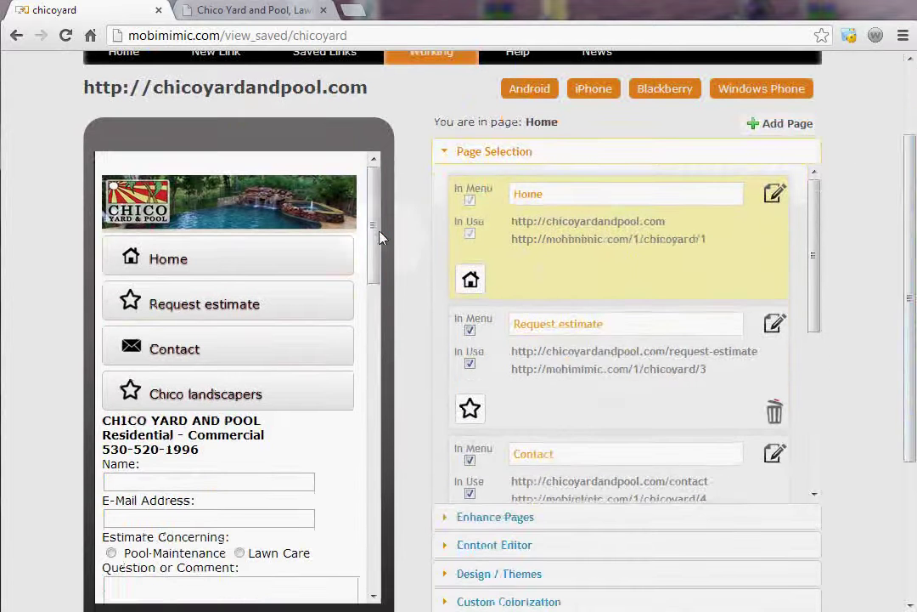
pyautogui.moveTo(370, 229); pyautogui.dragTo(354, 396)
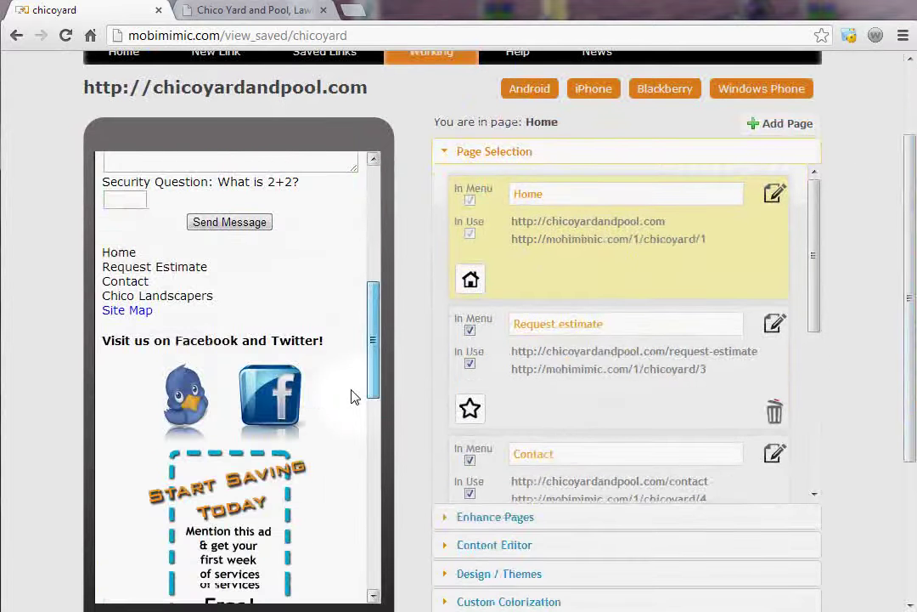
pyautogui.scroll(-1, 355, 397)
pyautogui.moveTo(371, 338); pyautogui.dragTo(372, 202)
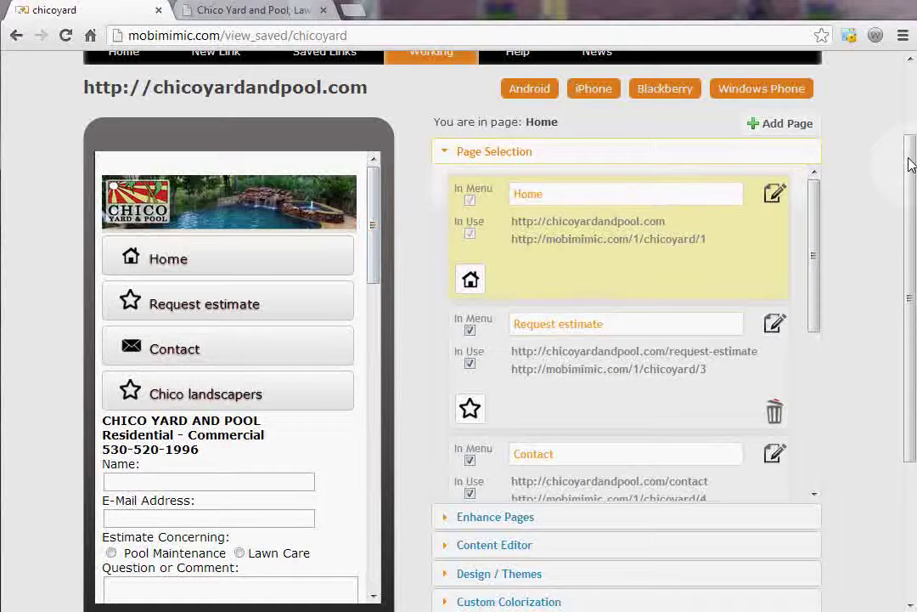
# Preview the converted site on Android, iPhone and finally Windows Phone
pyautogui.click(533, 92)
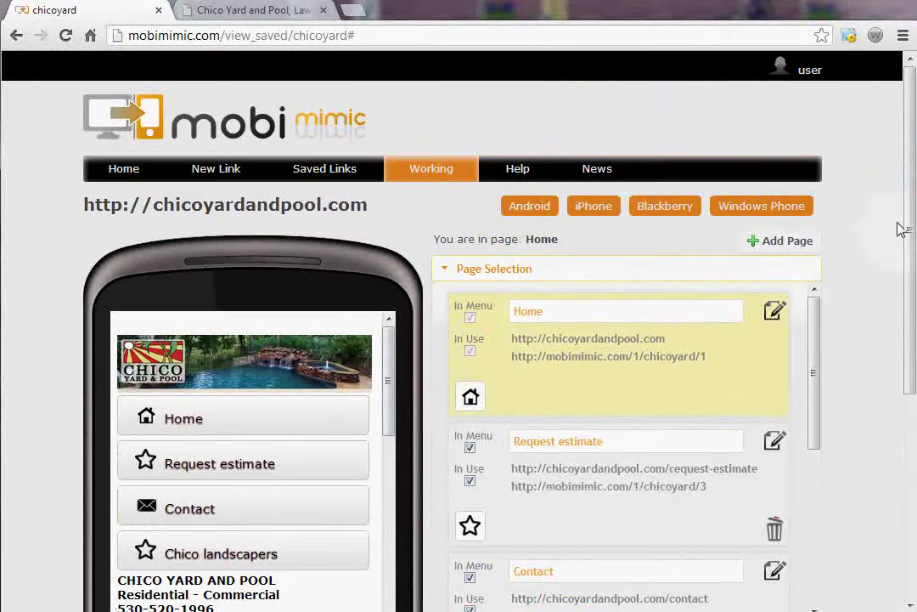
pyautogui.moveTo(912, 250); pyautogui.dragTo(909, 337)
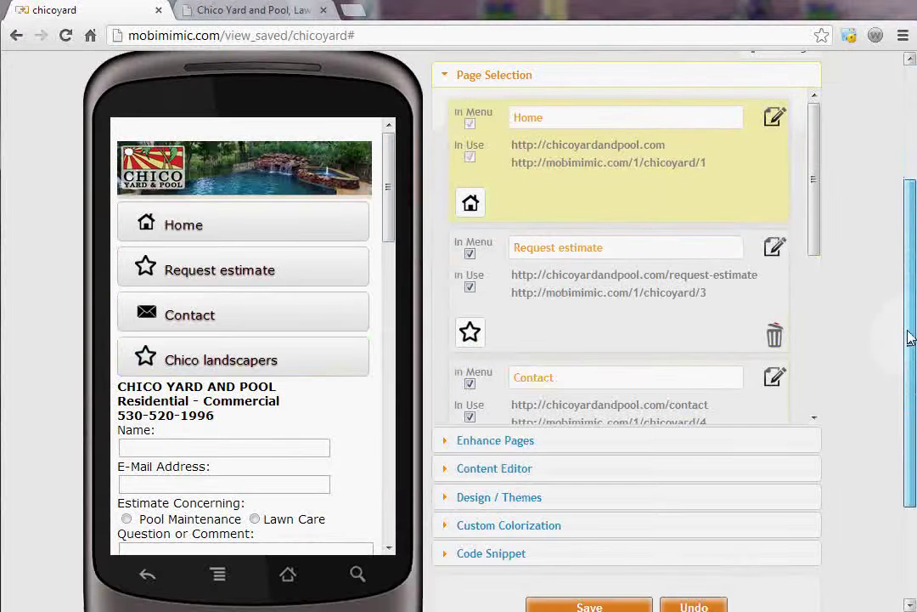
pyautogui.scroll(2, 908, 337)
pyautogui.click(581, 182)
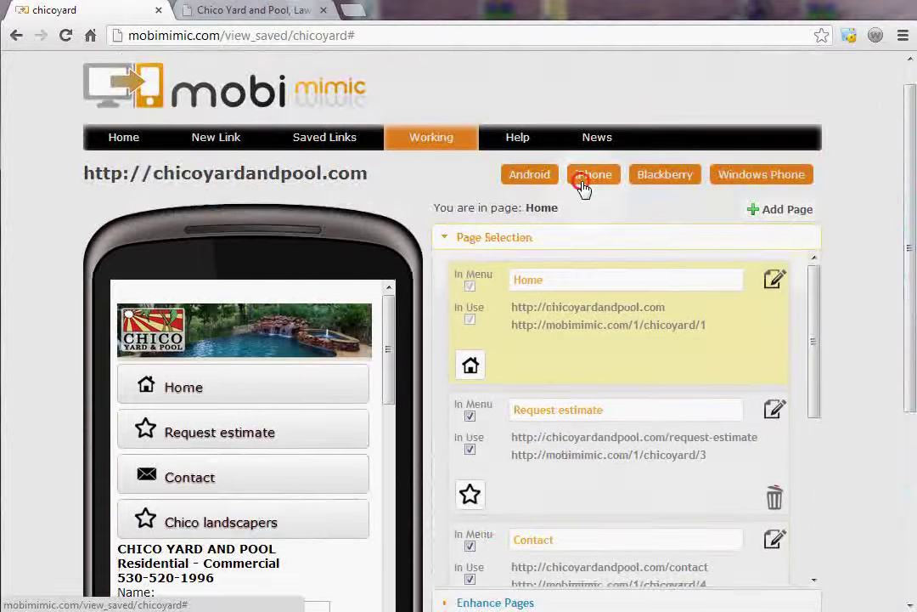
pyautogui.click(909, 162)
pyautogui.moveTo(911, 185); pyautogui.dragTo(899, 285)
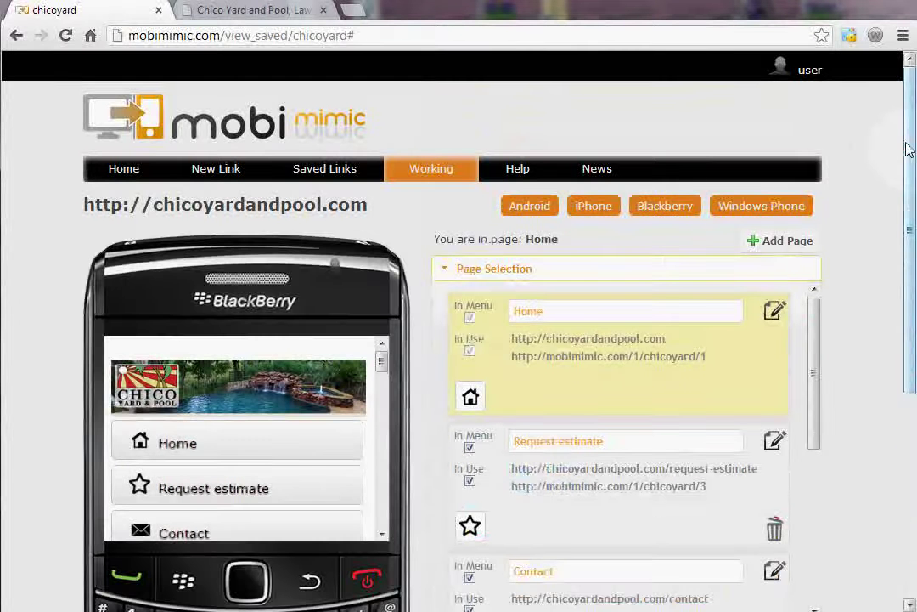
pyautogui.click(907, 143)
pyautogui.scroll(-1, 784, 173)
pyautogui.click(770, 157)
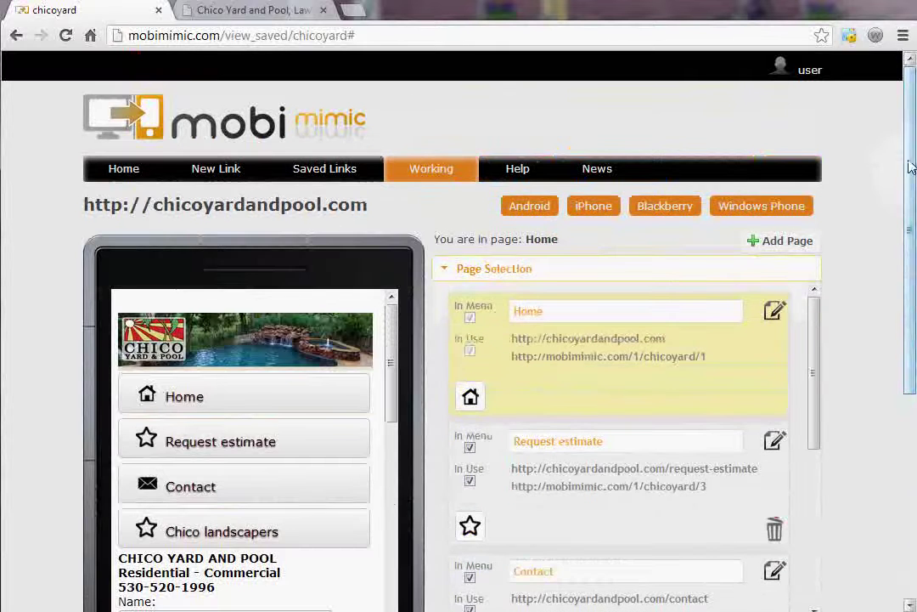
pyautogui.click(908, 160)
pyautogui.moveTo(912, 174); pyautogui.dragTo(895, 269)
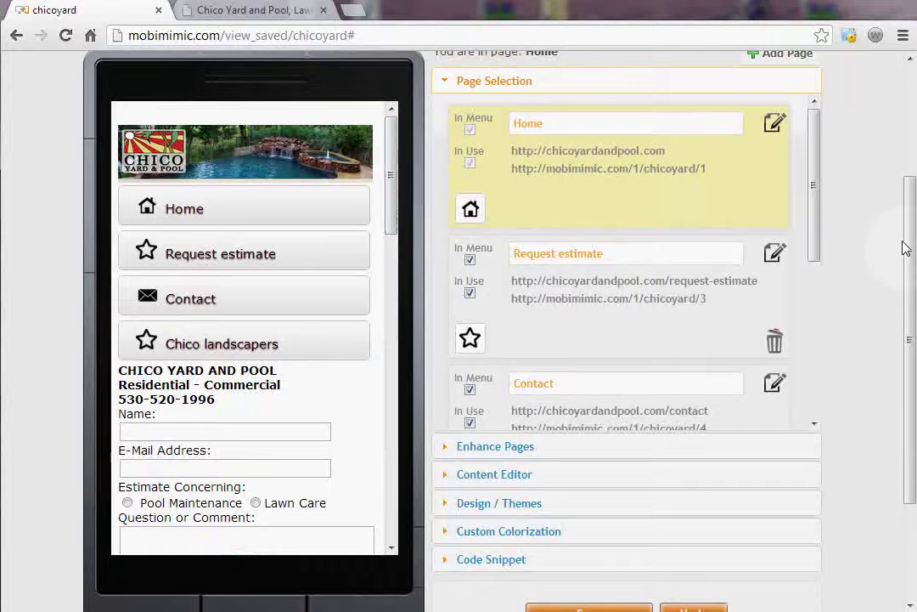
pyautogui.moveTo(908, 247); pyautogui.dragTo(909, 185)
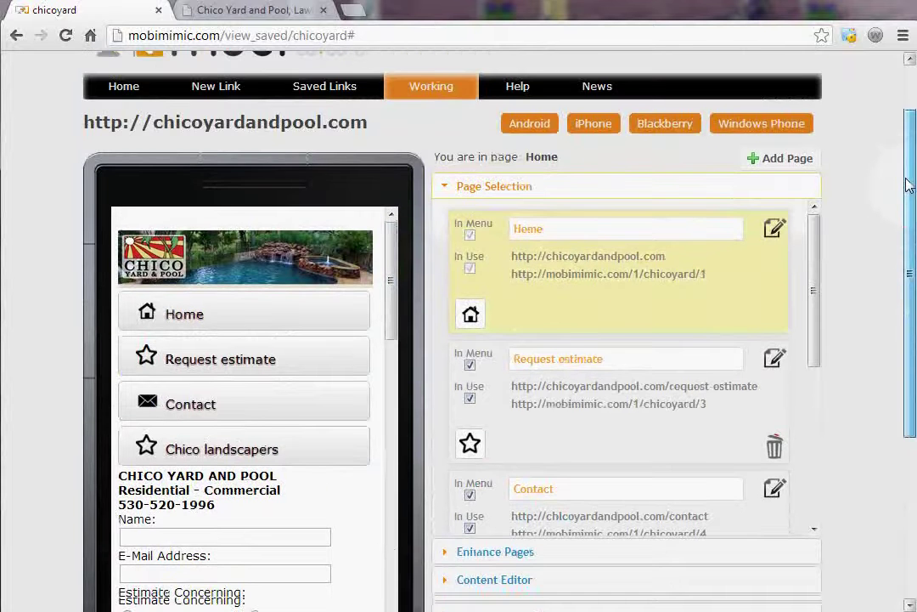
pyautogui.scroll(-3, 907, 186)
pyautogui.click(444, 450)
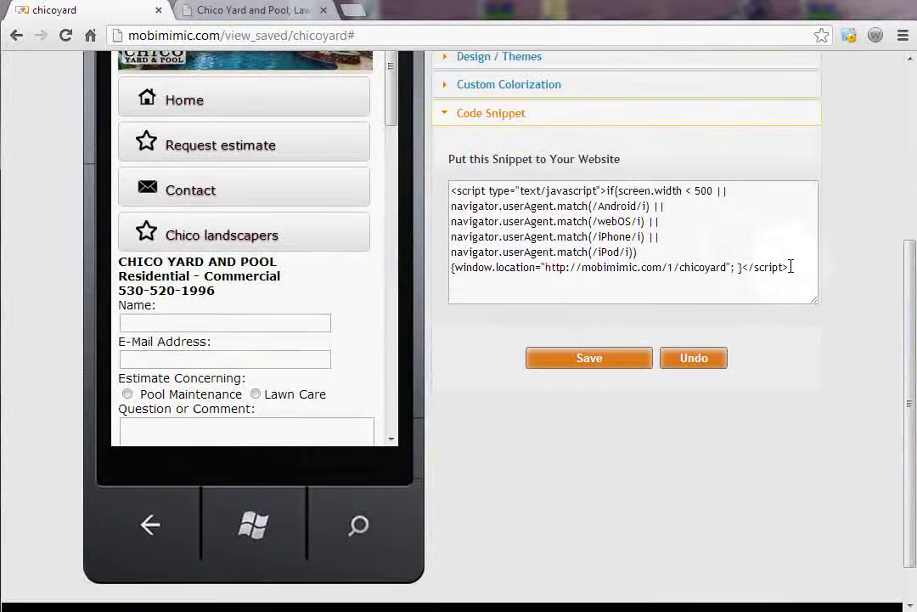
pyautogui.moveTo(792, 265); pyautogui.dragTo(448, 188)
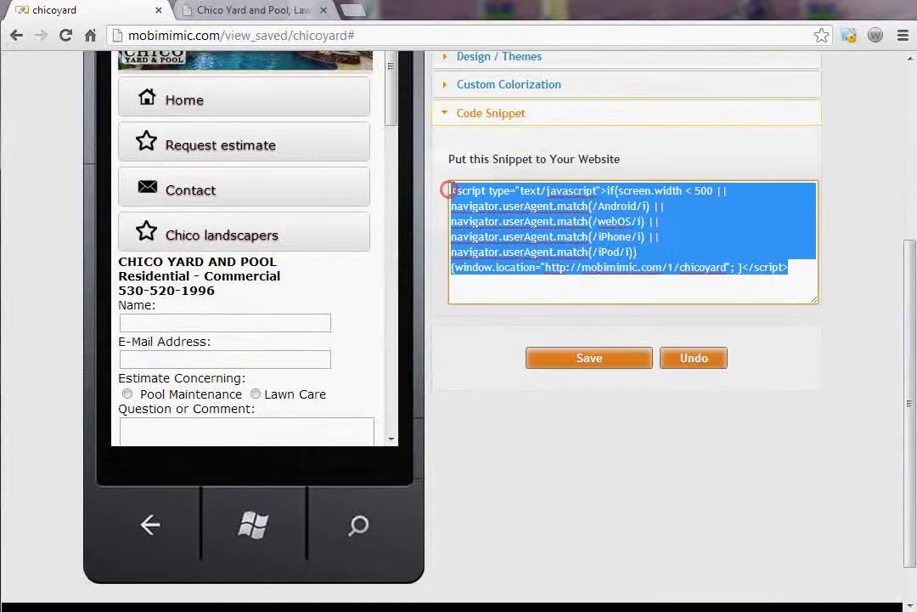
pyautogui.rightClick(482, 196)
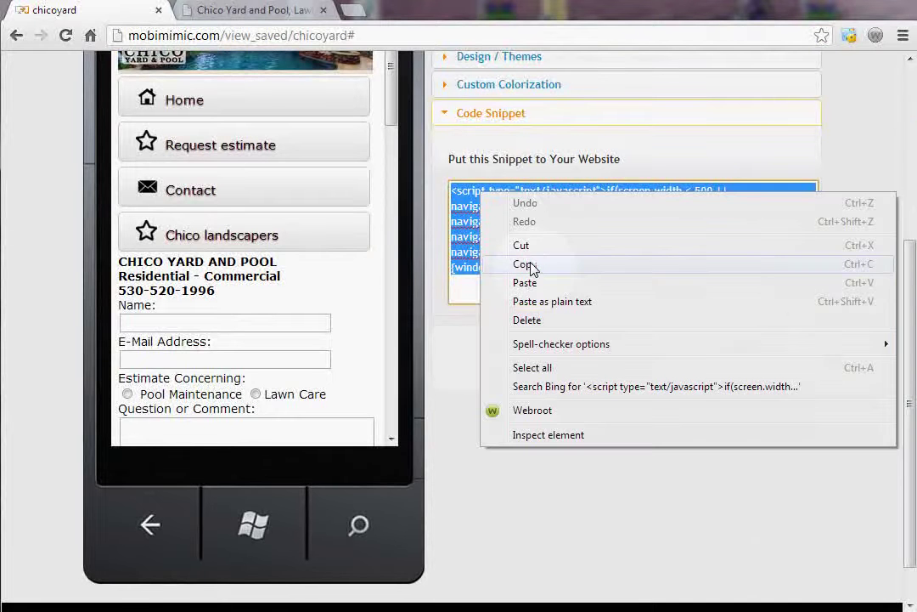
pyautogui.click(527, 265)
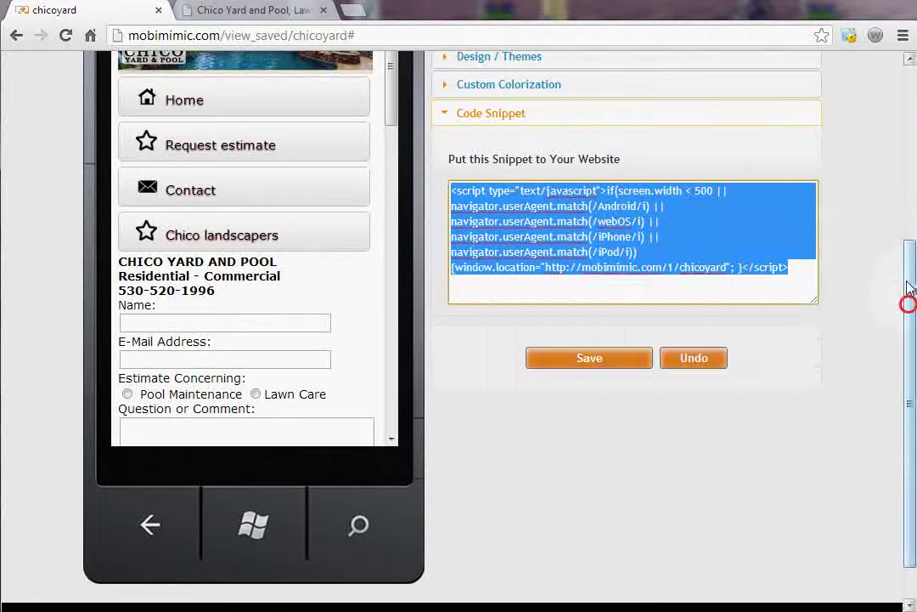
pyautogui.moveTo(909, 288); pyautogui.dragTo(903, 123)
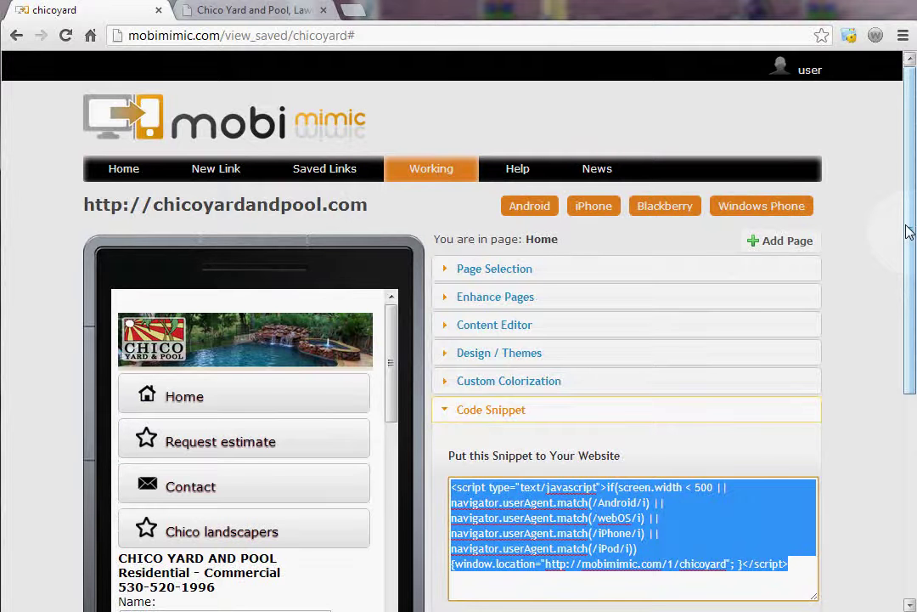
pyautogui.moveTo(908, 226); pyautogui.dragTo(906, 327)
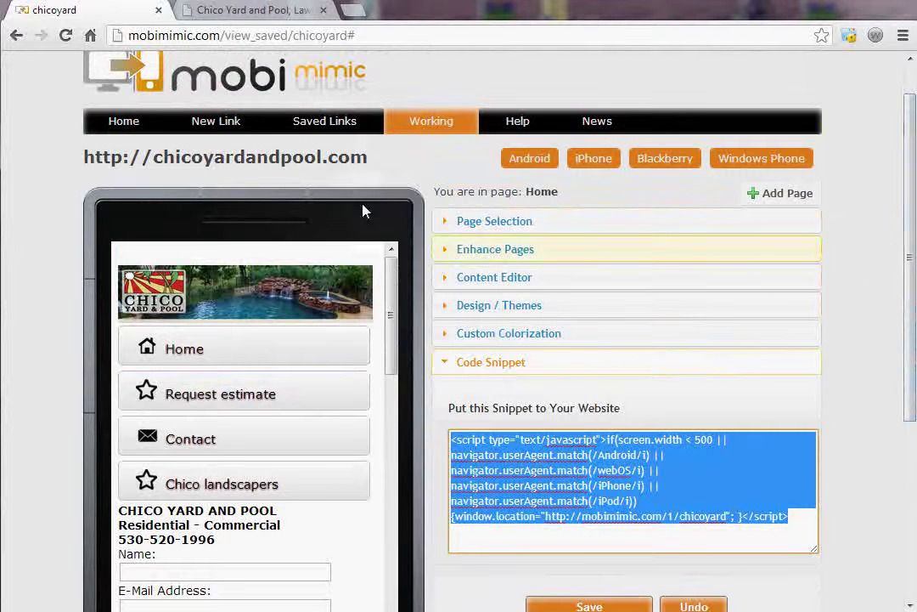
# Open the saved chicoyard mobile site and browse its Request estimate page
pyautogui.click(330, 122)
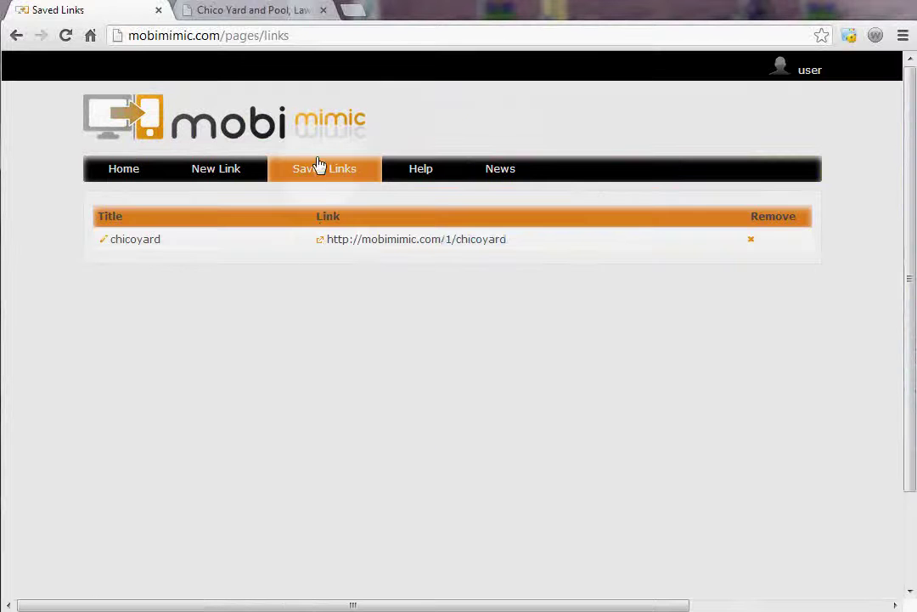
pyautogui.click(323, 244)
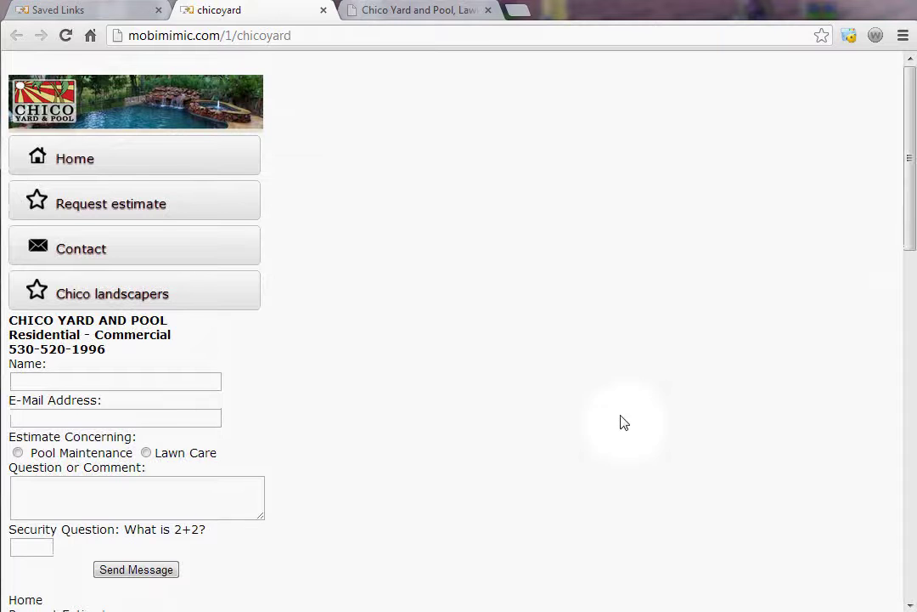
pyautogui.moveTo(912, 208)
pyautogui.mouseDown()
pyautogui.moveTo(891, 468)
pyautogui.moveTo(899, 200)
pyautogui.mouseUp()
pyautogui.click(126, 204)
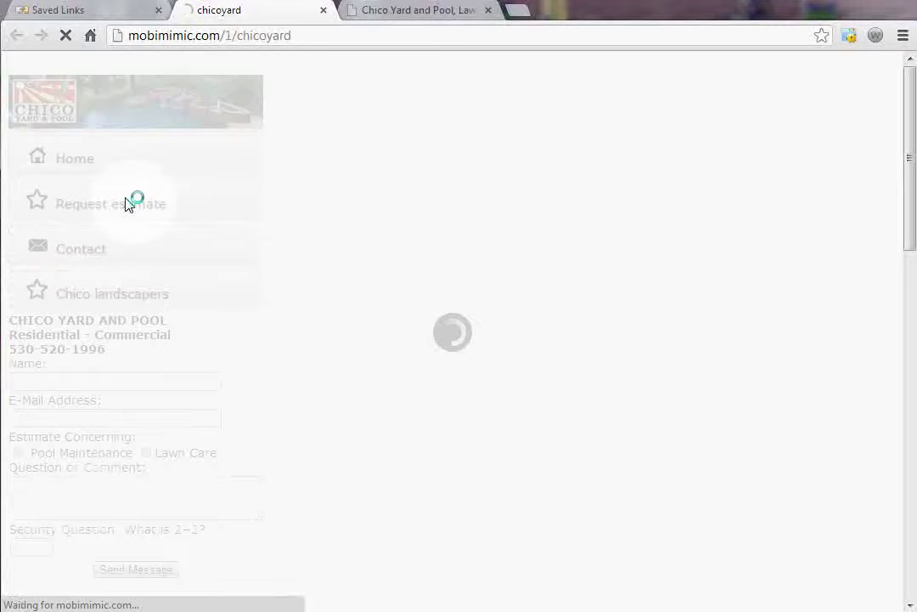
pyautogui.scroll(-4, 126, 197)
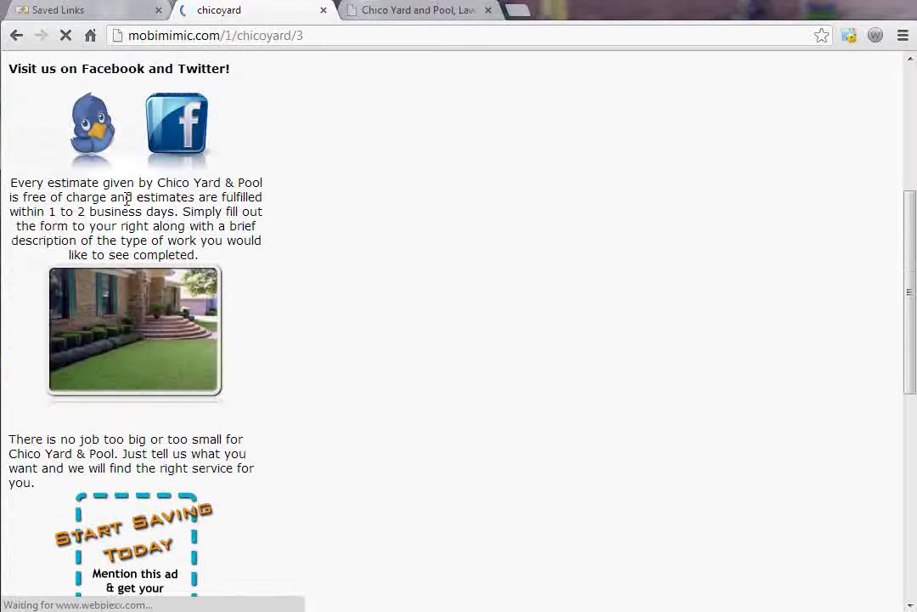
pyautogui.scroll(-3, 126, 197)
pyautogui.scroll(2, 125, 198)
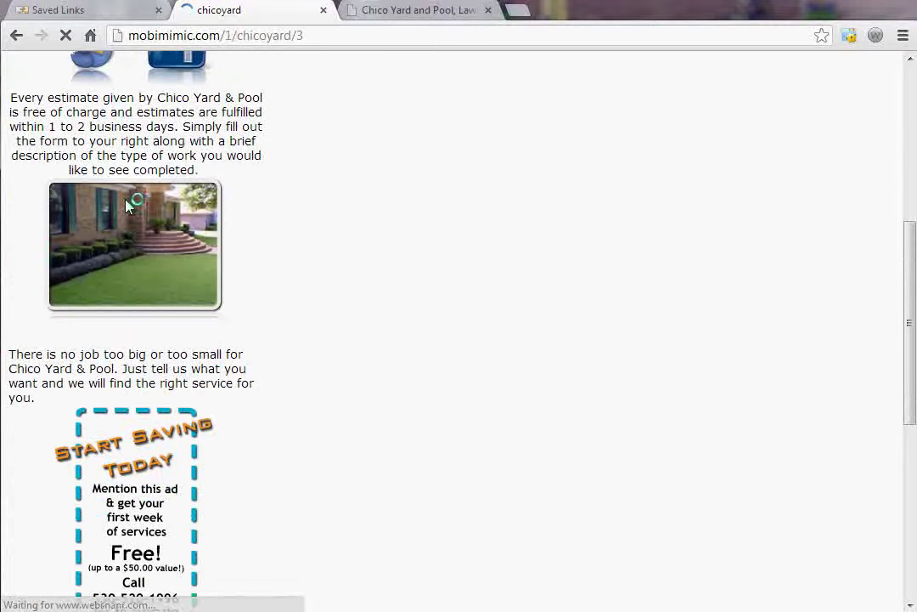
pyautogui.scroll(5, 125, 204)
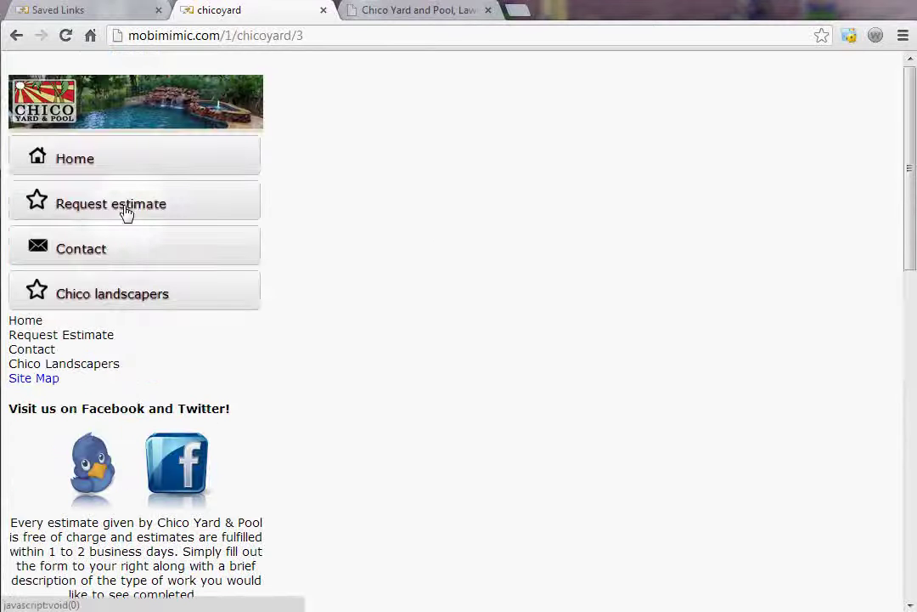
# View the Contact and Chico landscapers pages, then close the mobile site preview
pyautogui.click(103, 249)
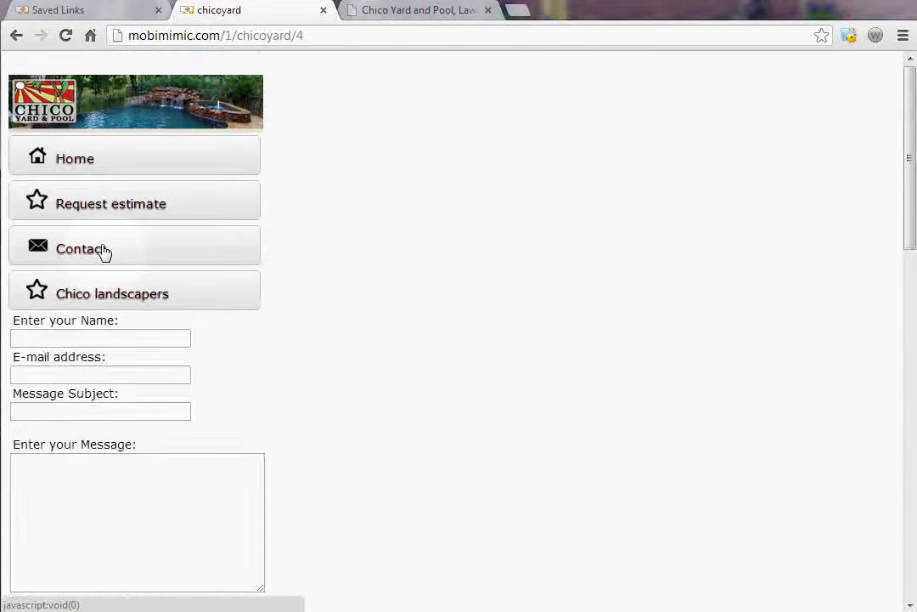
pyautogui.scroll(-7, 103, 253)
pyautogui.scroll(5, 102, 252)
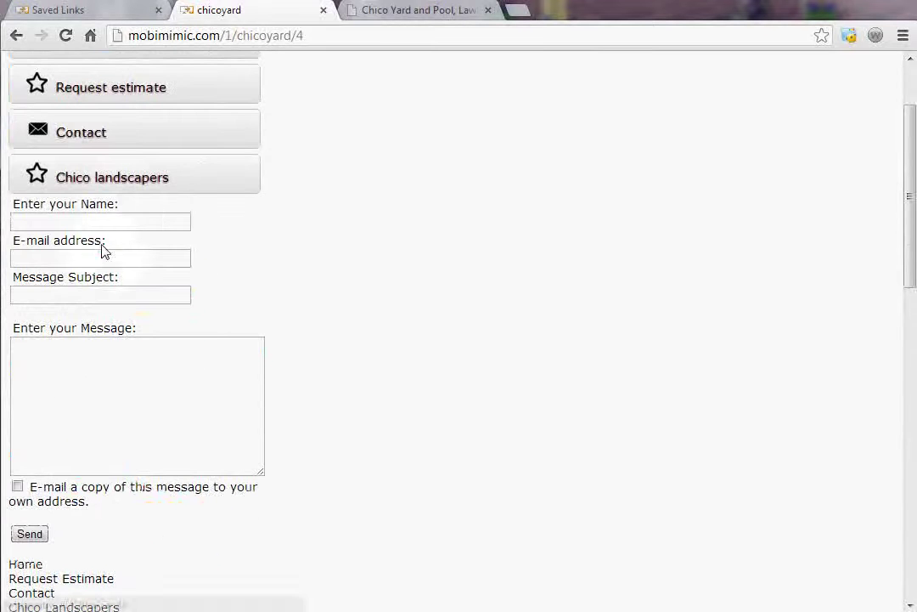
pyautogui.click(123, 183)
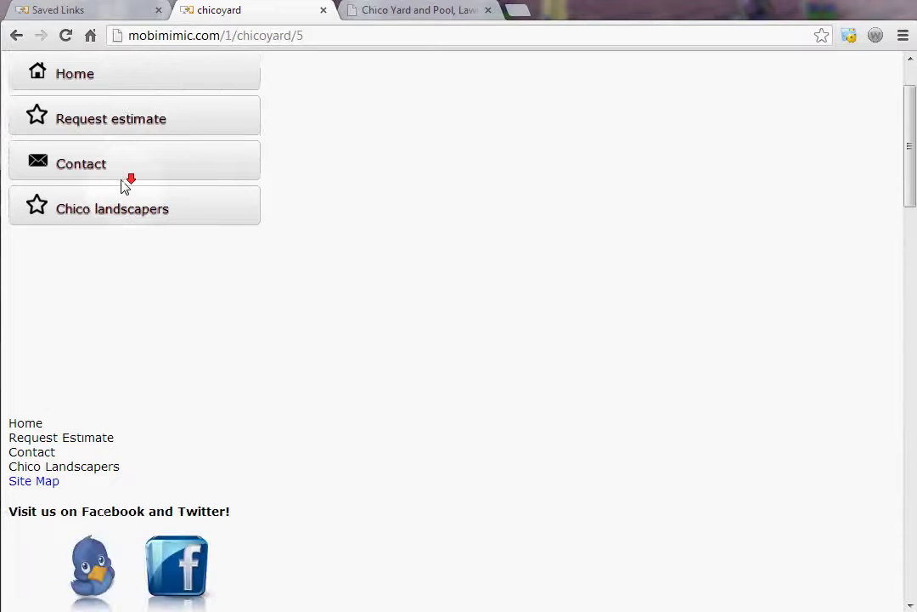
pyautogui.scroll(-15, 124, 183)
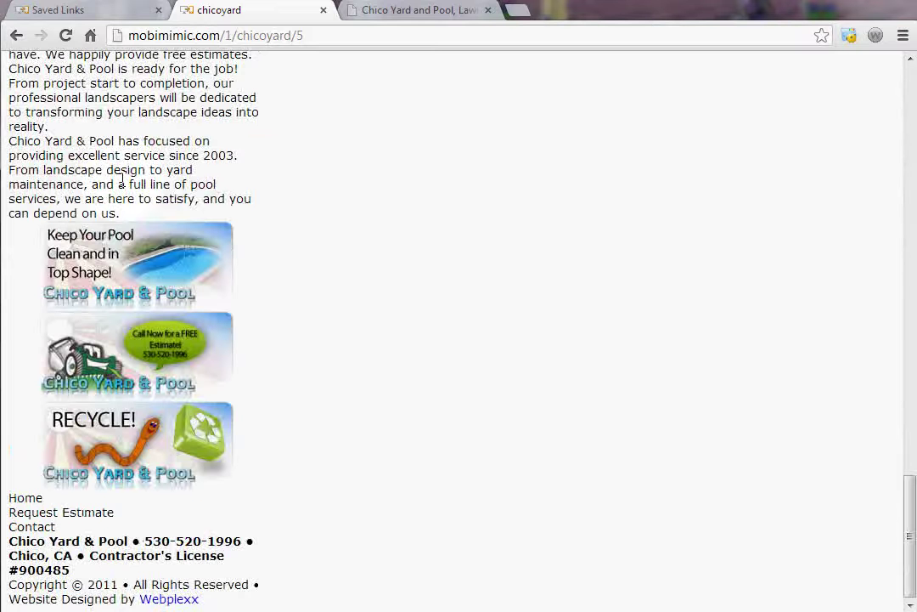
pyautogui.click(323, 10)
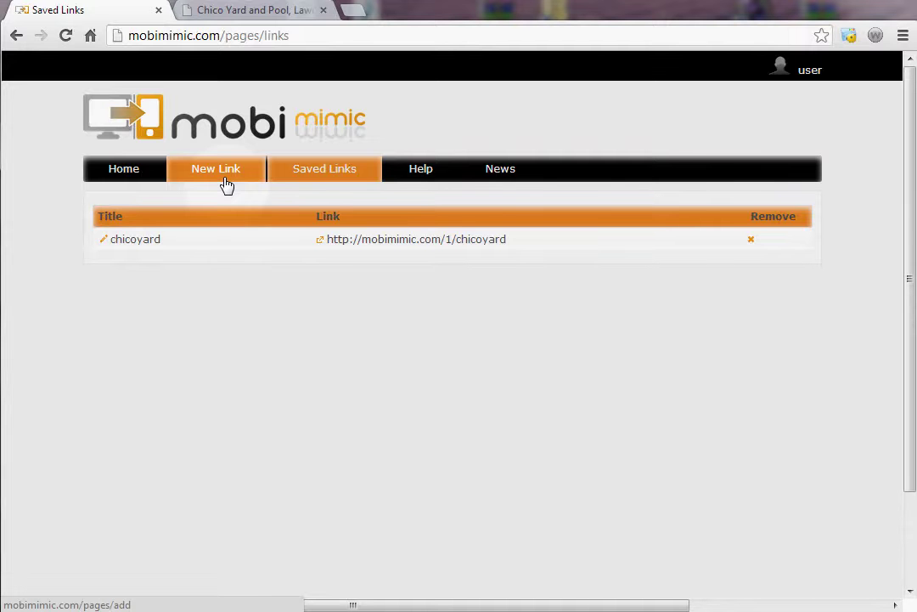
# Open chicoyard and set the Site map page In Use and In Menu with a map-pin icon
pyautogui.click(106, 241)
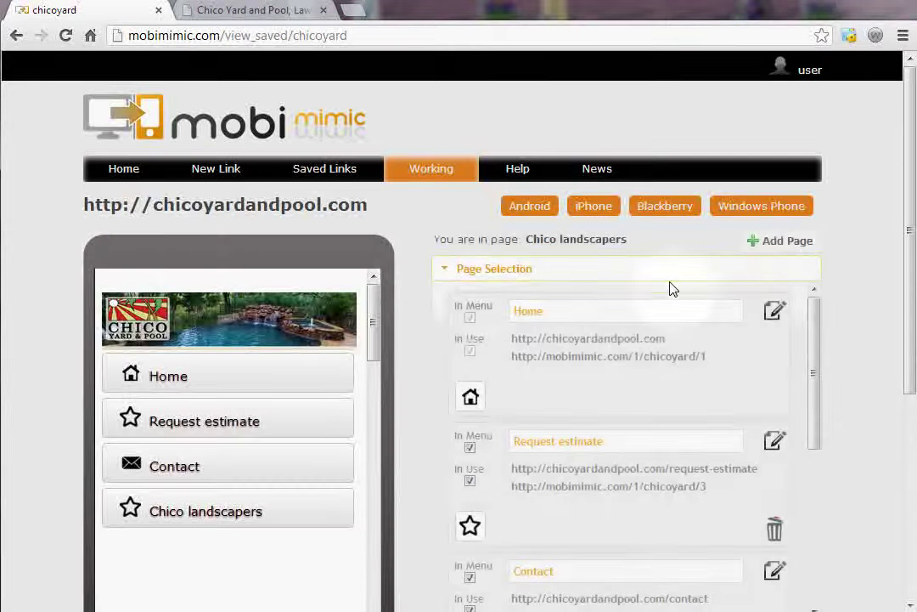
pyautogui.click(907, 196)
pyautogui.moveTo(909, 204); pyautogui.dragTo(909, 248)
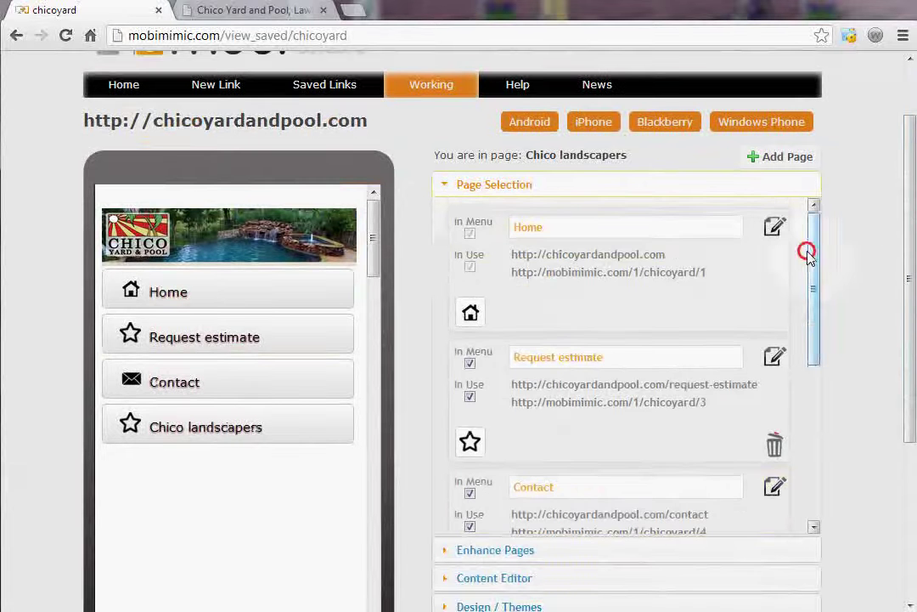
pyautogui.moveTo(807, 251); pyautogui.dragTo(808, 450)
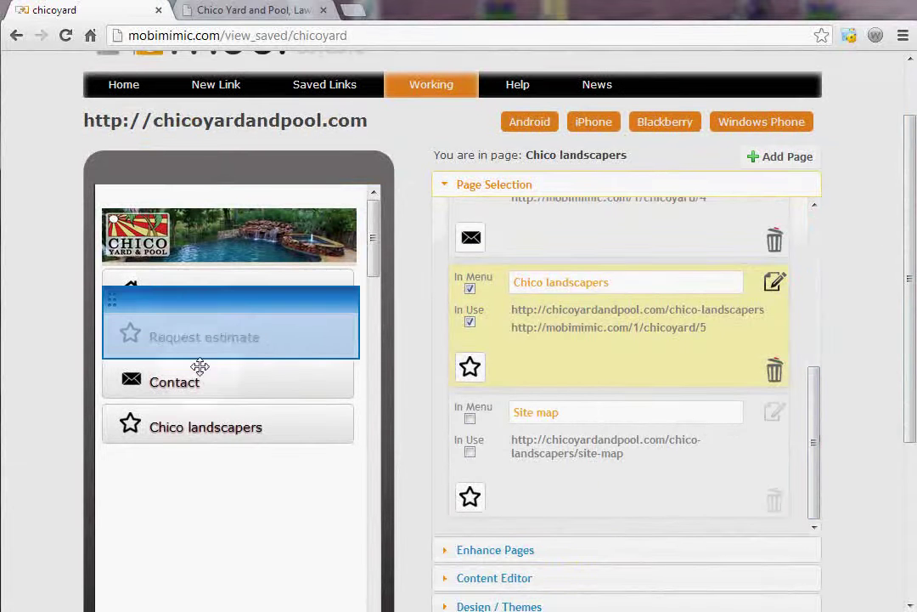
pyautogui.click(472, 454)
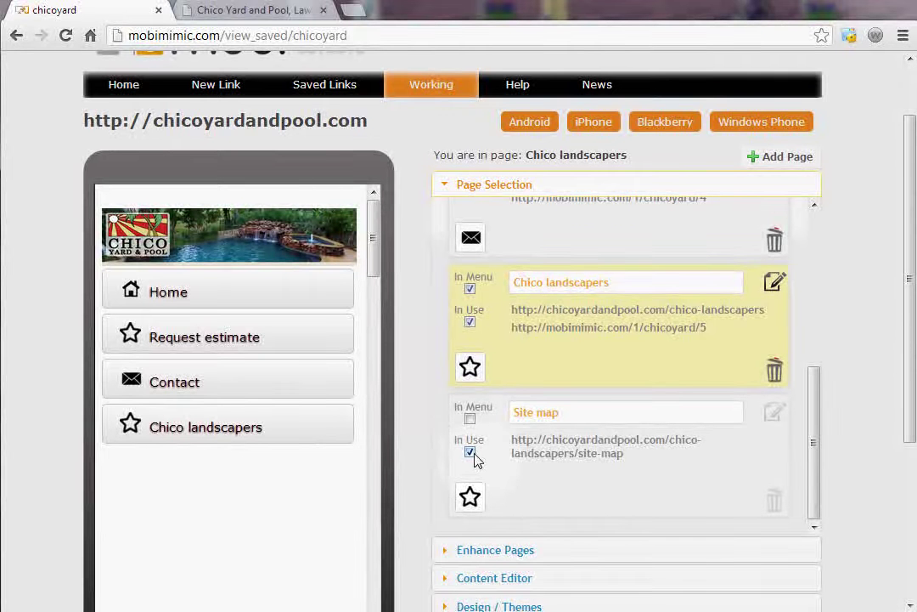
pyautogui.click(470, 418)
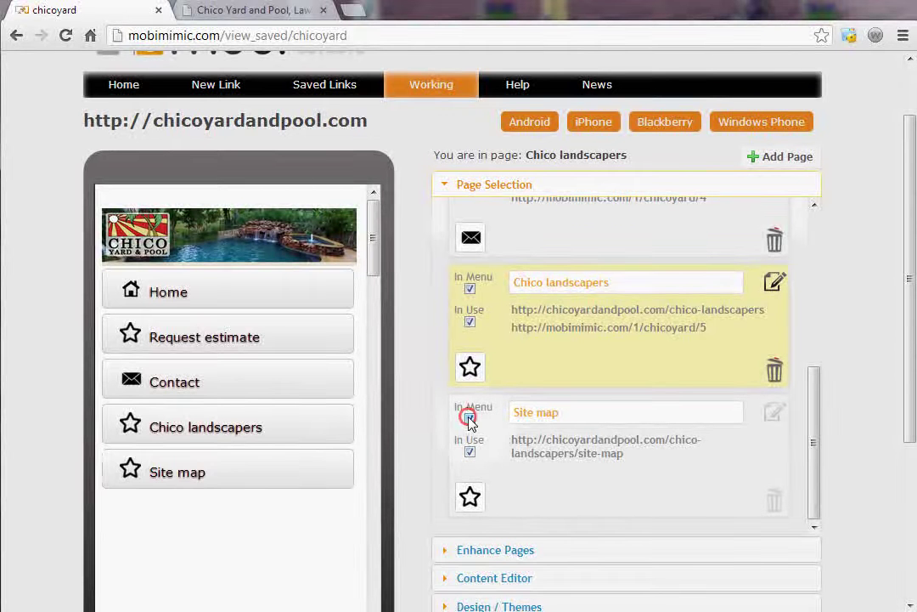
pyautogui.moveTo(259, 473); pyautogui.dragTo(265, 473)
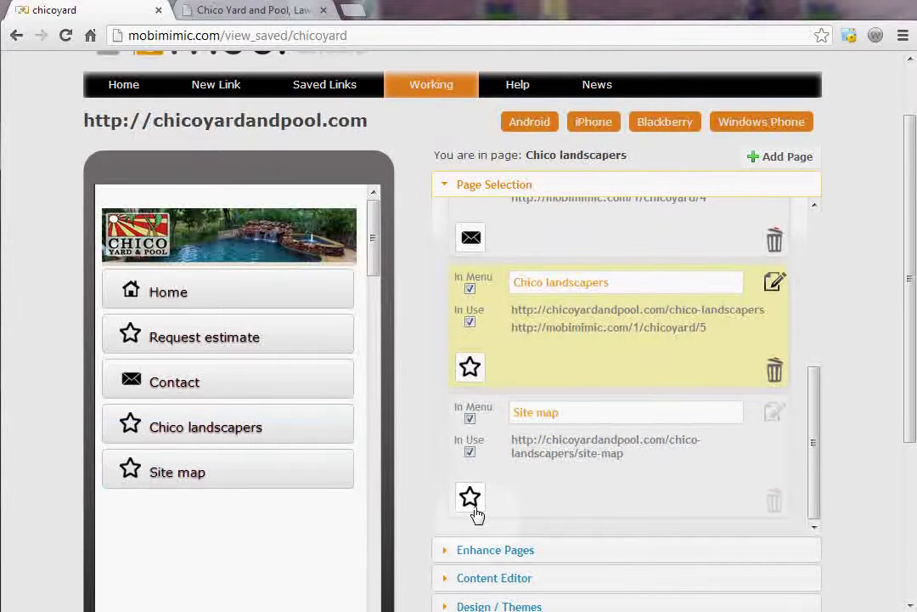
pyautogui.click(473, 503)
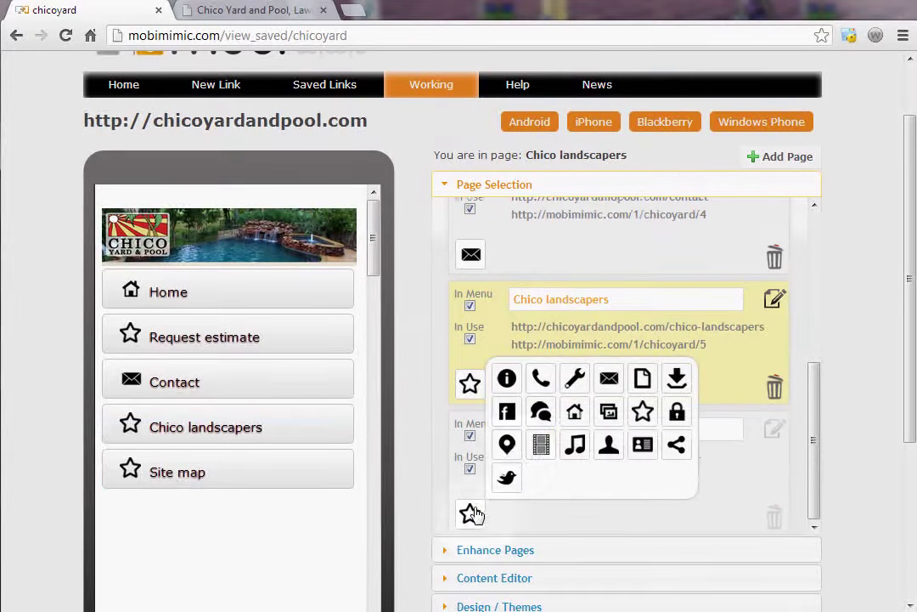
pyautogui.click(509, 448)
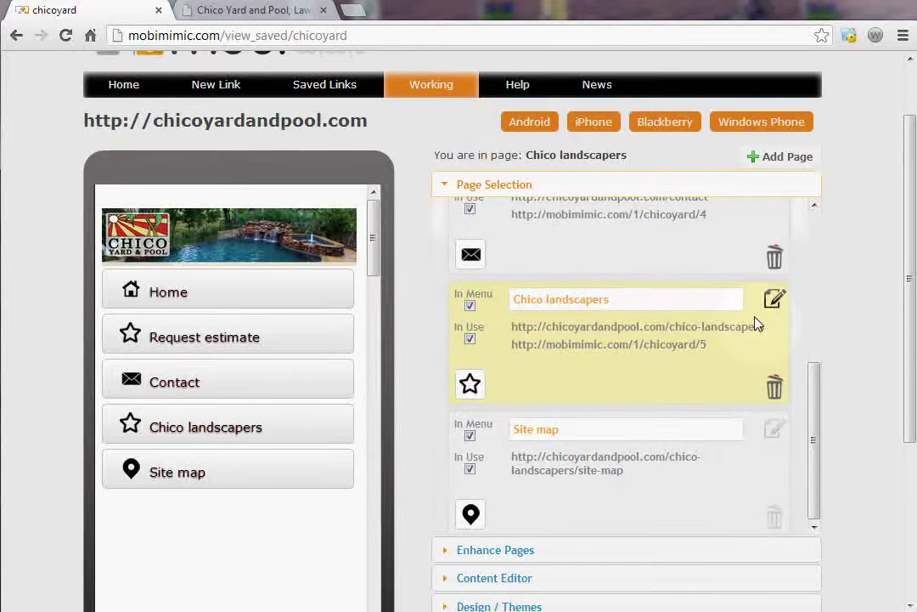
# Try switching to the Home page but stay to keep the unsaved changes
pyautogui.moveTo(814, 435); pyautogui.dragTo(811, 271)
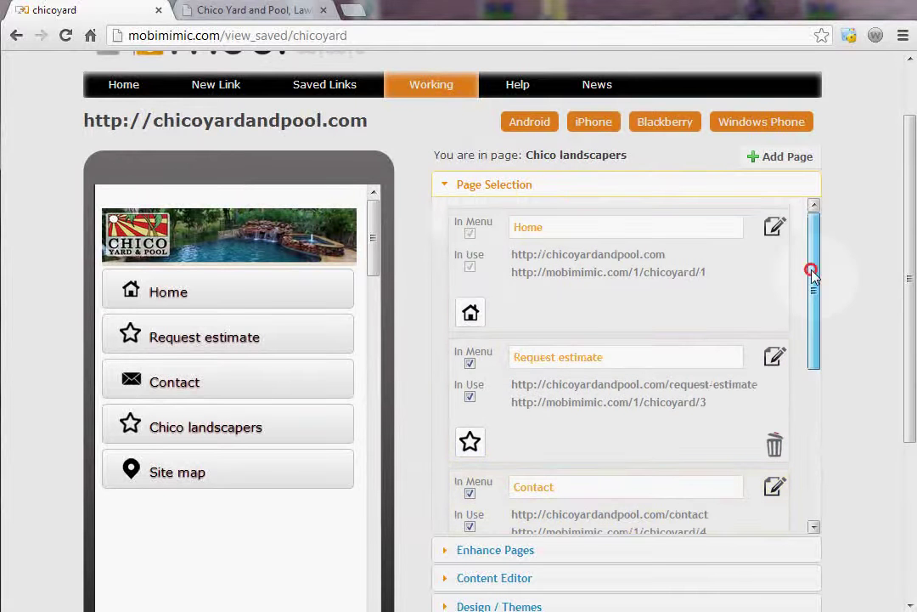
pyautogui.click(774, 236)
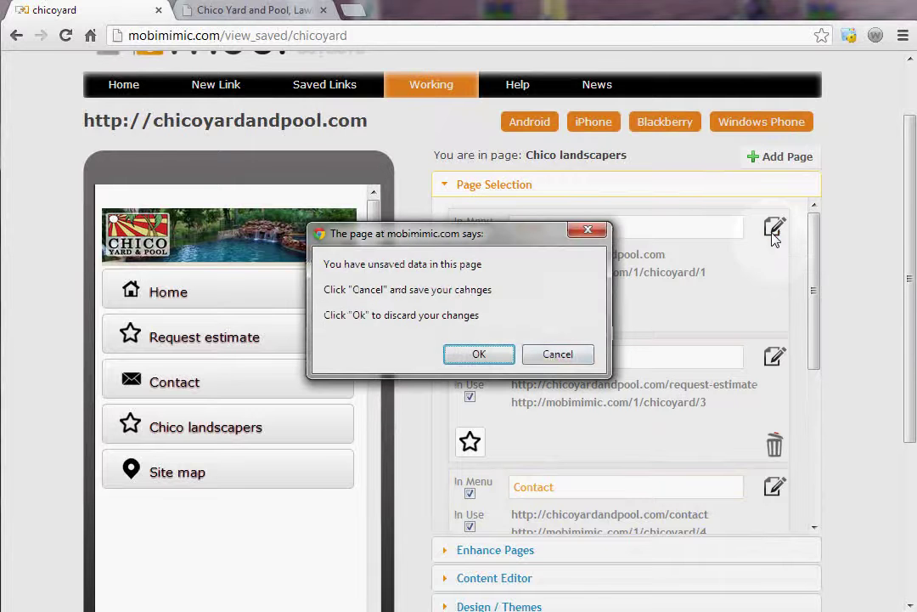
pyautogui.click(550, 357)
pyautogui.scroll(-5, 549, 375)
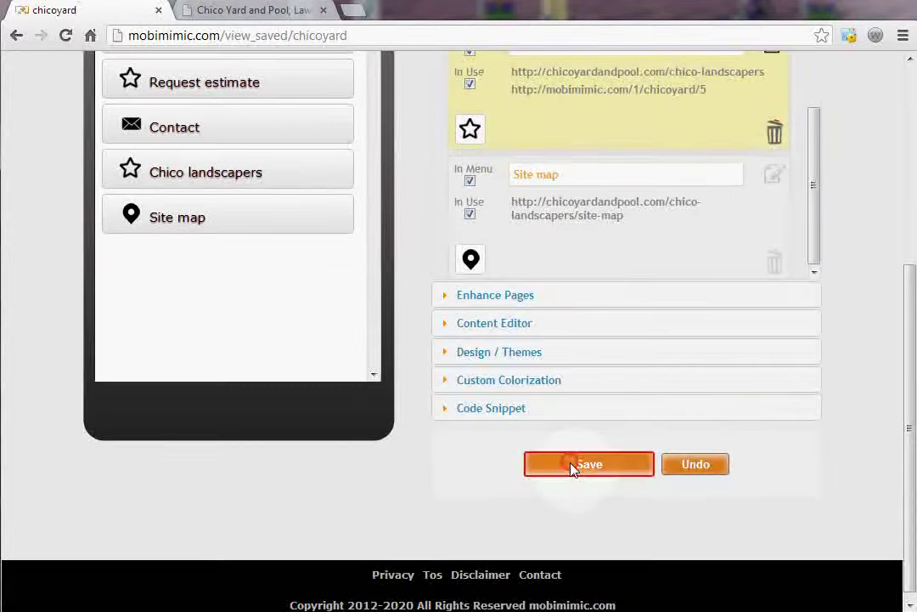
# Save the mobile site changes and look at the Home and Request estimate pages
pyautogui.click(574, 467)
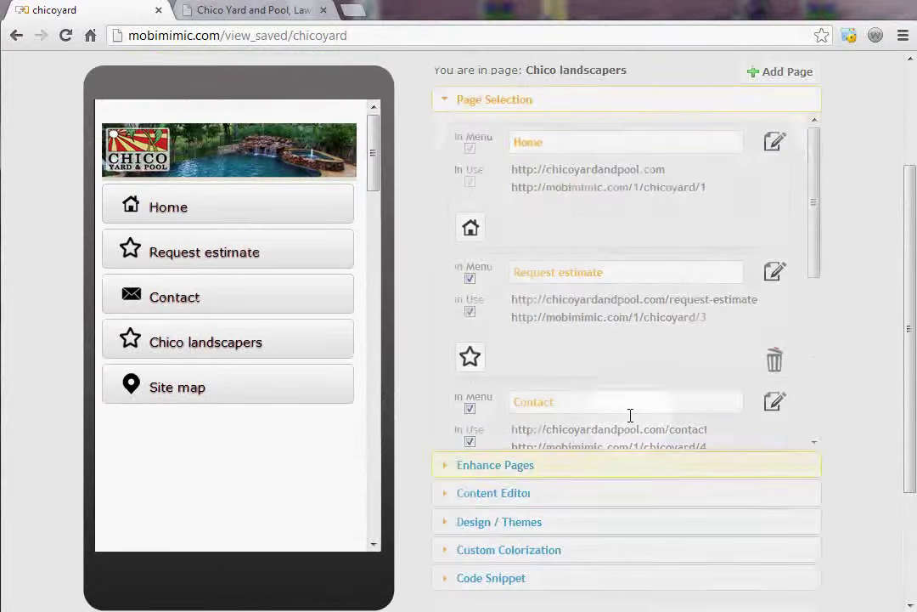
pyautogui.click(773, 144)
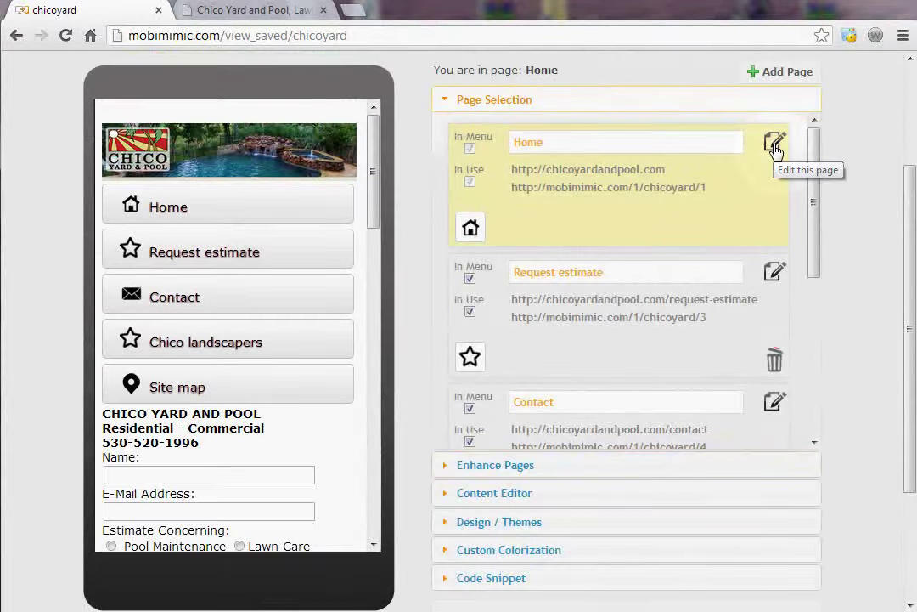
pyautogui.click(773, 272)
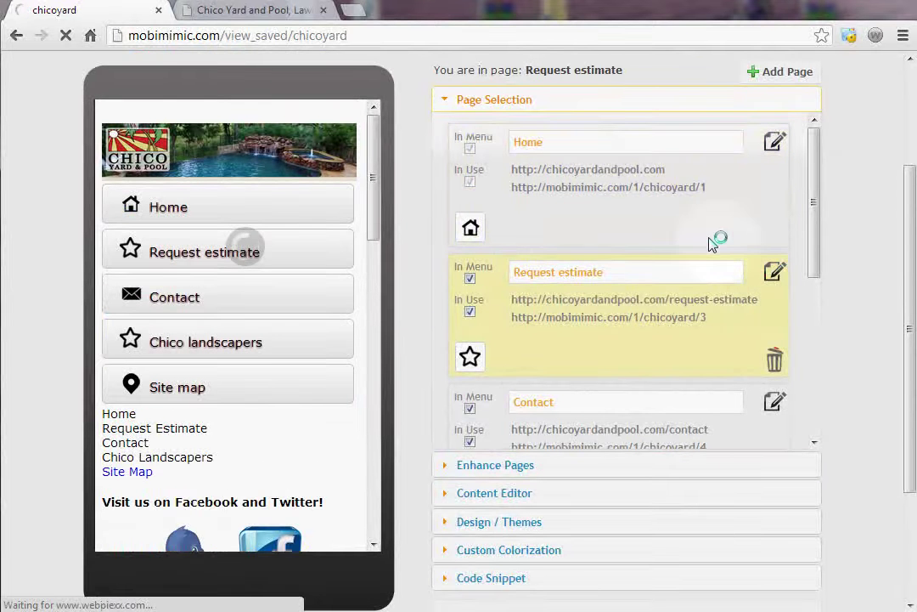
# Uncheck In Use and In Menu for the Contact page
pyautogui.moveTo(815, 182); pyautogui.dragTo(814, 399)
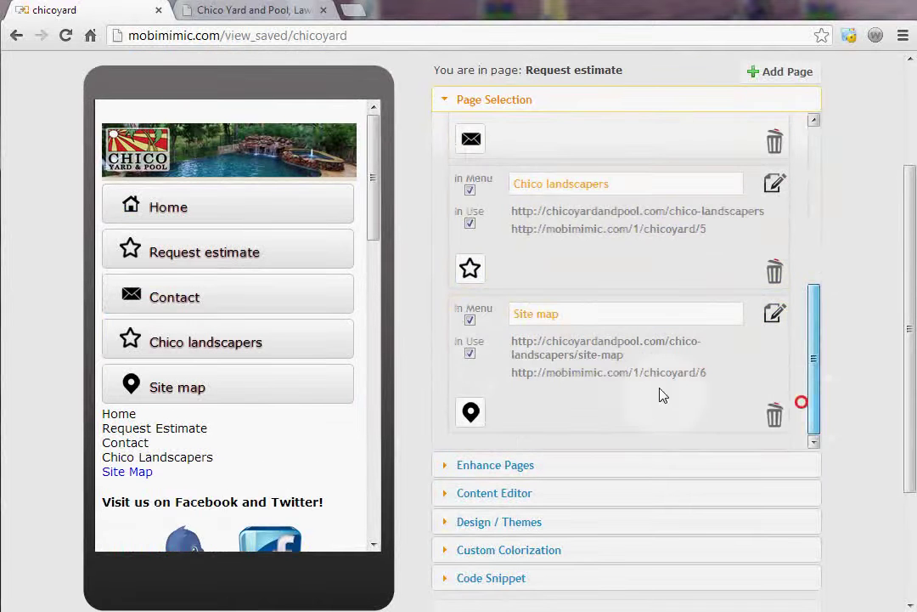
pyautogui.click(811, 360)
pyautogui.moveTo(812, 360); pyautogui.dragTo(813, 299)
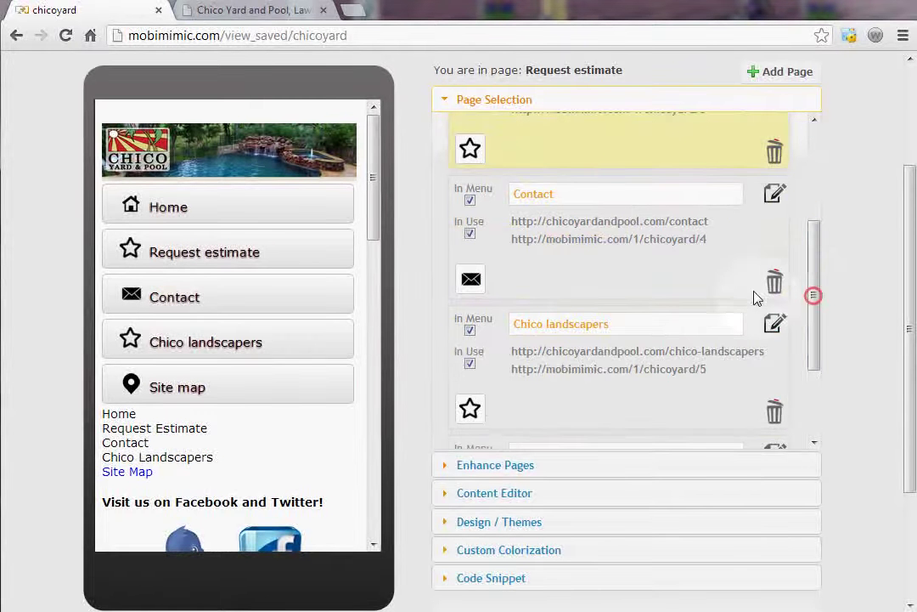
pyautogui.moveTo(818, 260); pyautogui.dragTo(813, 154)
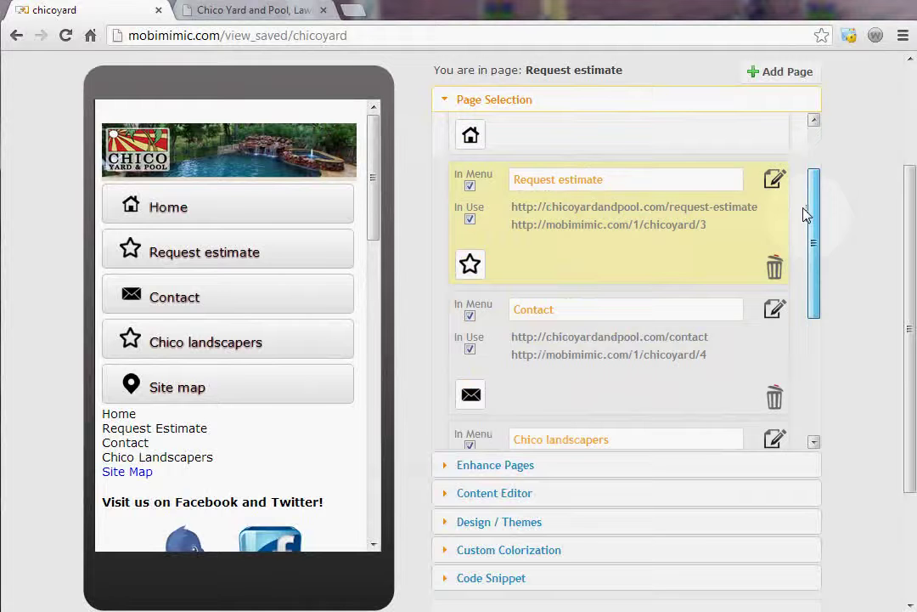
pyautogui.click(470, 349)
pyautogui.moveTo(219, 206); pyautogui.dragTo(476, 365)
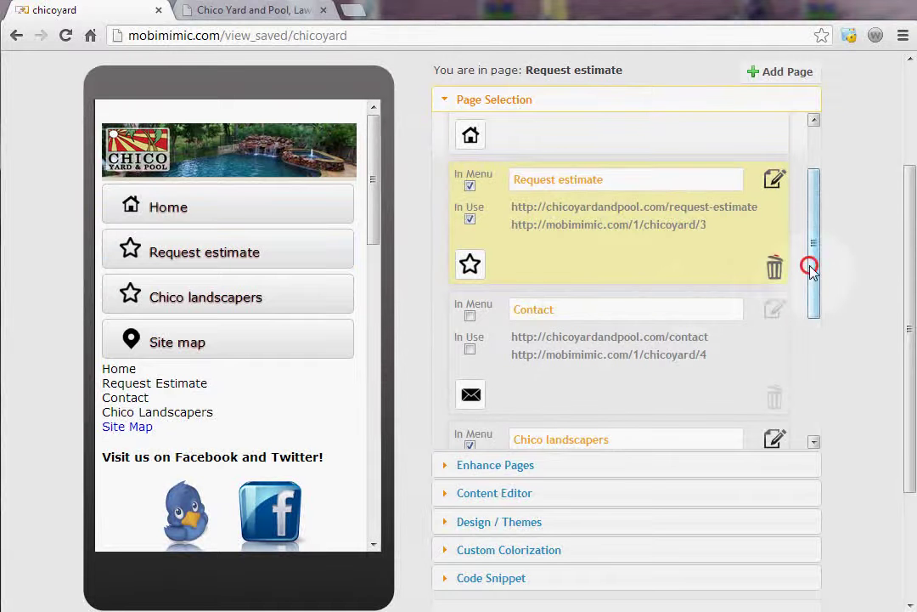
pyautogui.moveTo(812, 269); pyautogui.dragTo(822, 232)
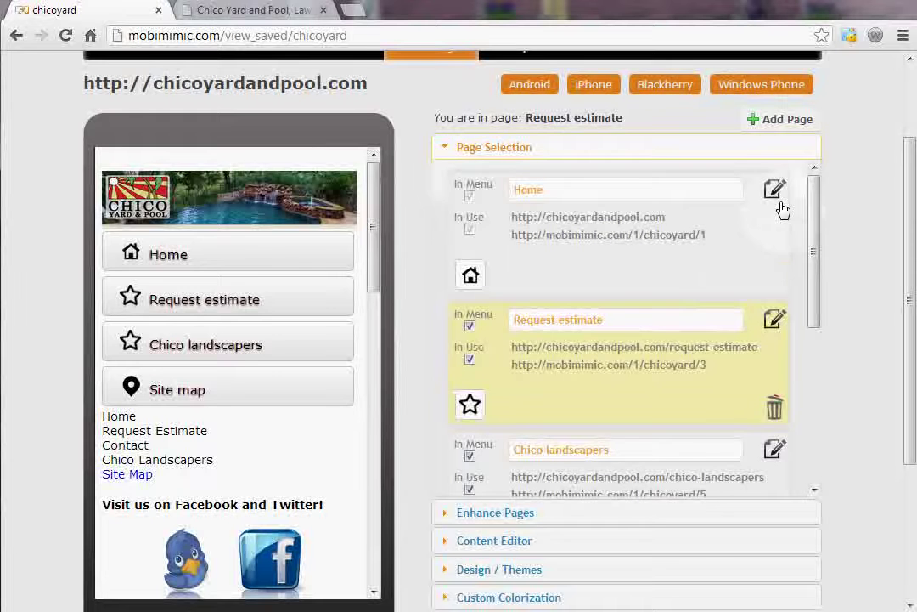
# On the Home page, delete the footer text links, including Site Map and Request Estimate
pyautogui.click(780, 205)
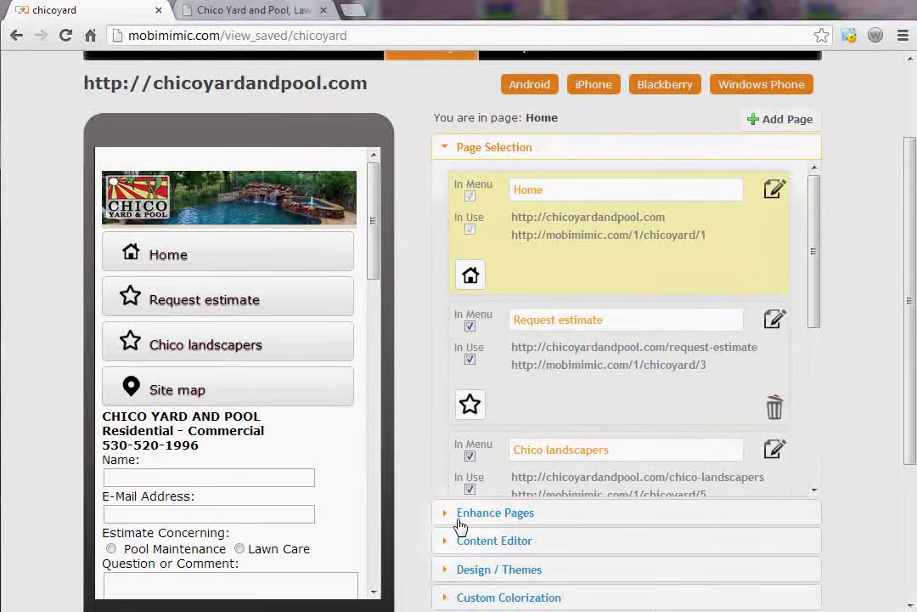
pyautogui.moveTo(375, 254); pyautogui.dragTo(372, 363)
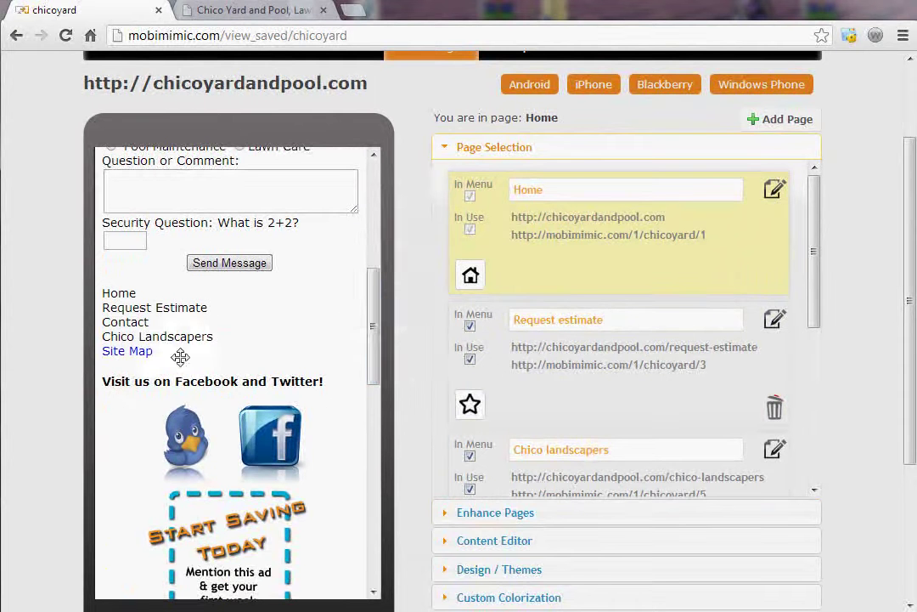
pyautogui.click(375, 360)
pyautogui.moveTo(374, 360)
pyautogui.mouseDown()
pyautogui.moveTo(360, 230)
pyautogui.moveTo(375, 339)
pyautogui.mouseUp()
pyautogui.scroll(-1, 301, 331)
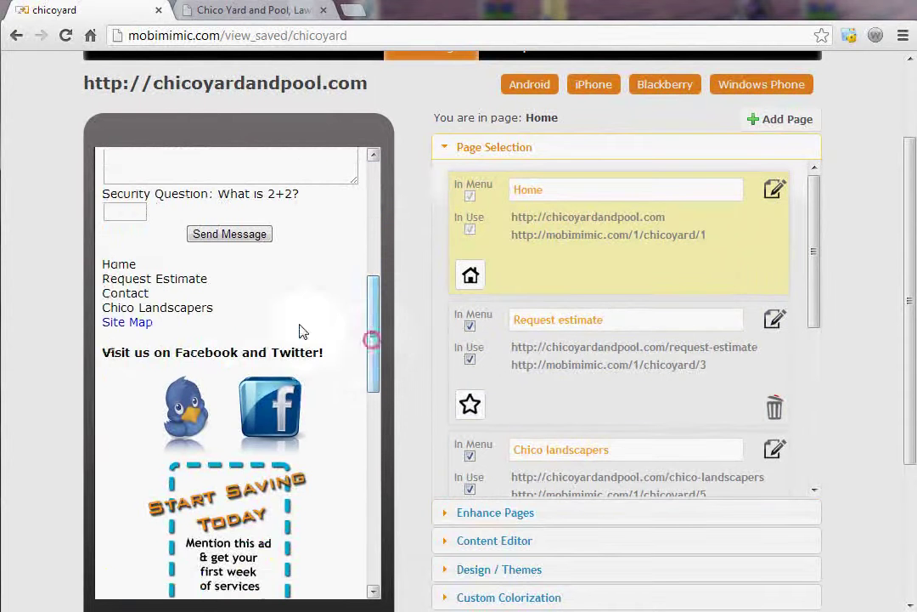
pyautogui.moveTo(241, 324)
pyautogui.click(349, 308)
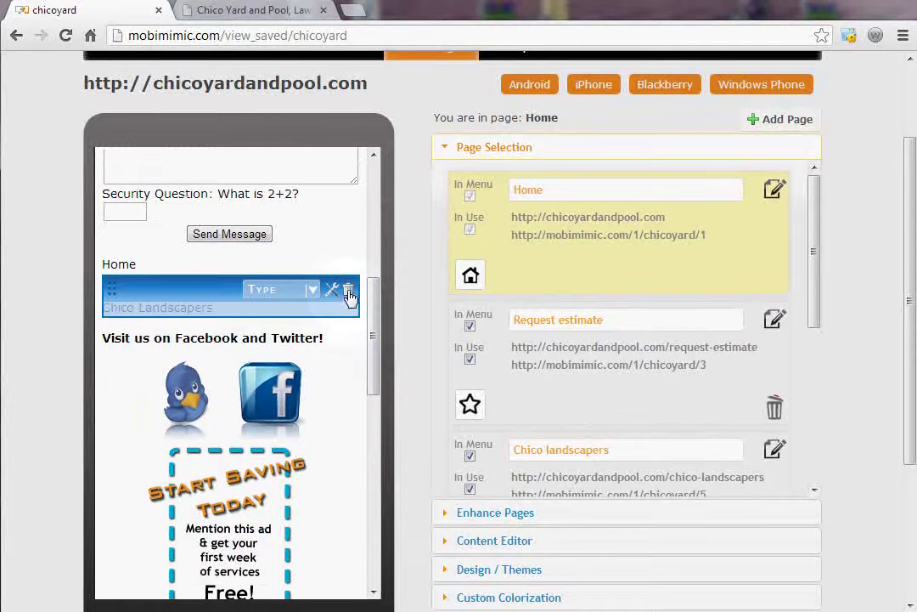
pyautogui.click(350, 289)
pyautogui.click(348, 279)
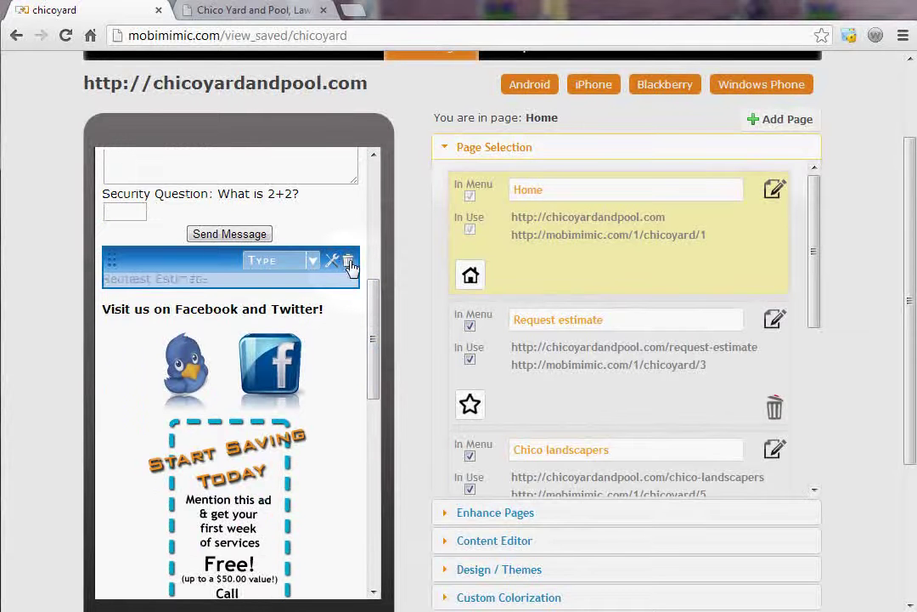
pyautogui.click(350, 263)
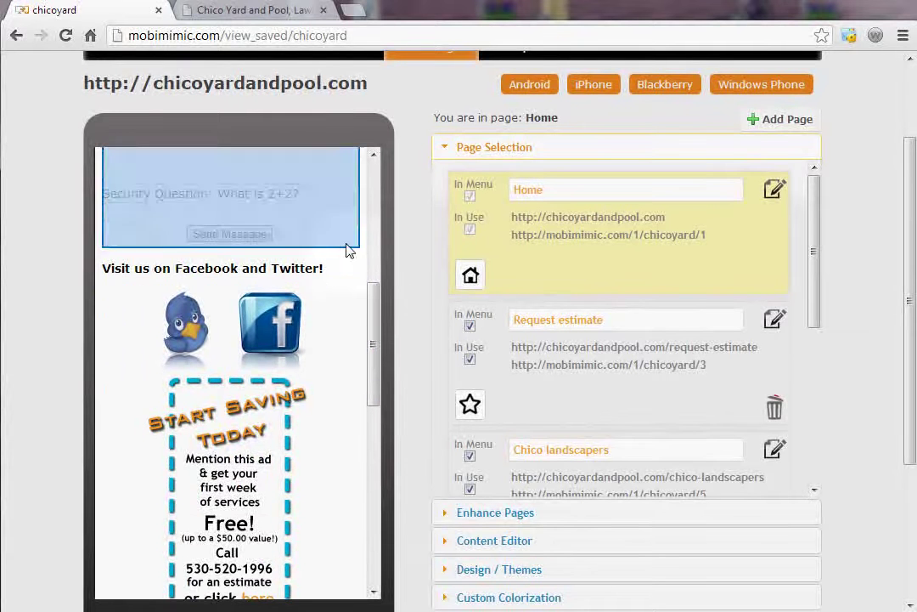
# Move the Call Today/WELCOME image block up to just below the menu buttons
pyautogui.moveTo(372, 327); pyautogui.dragTo(379, 256)
pyautogui.scroll(3, 372, 293)
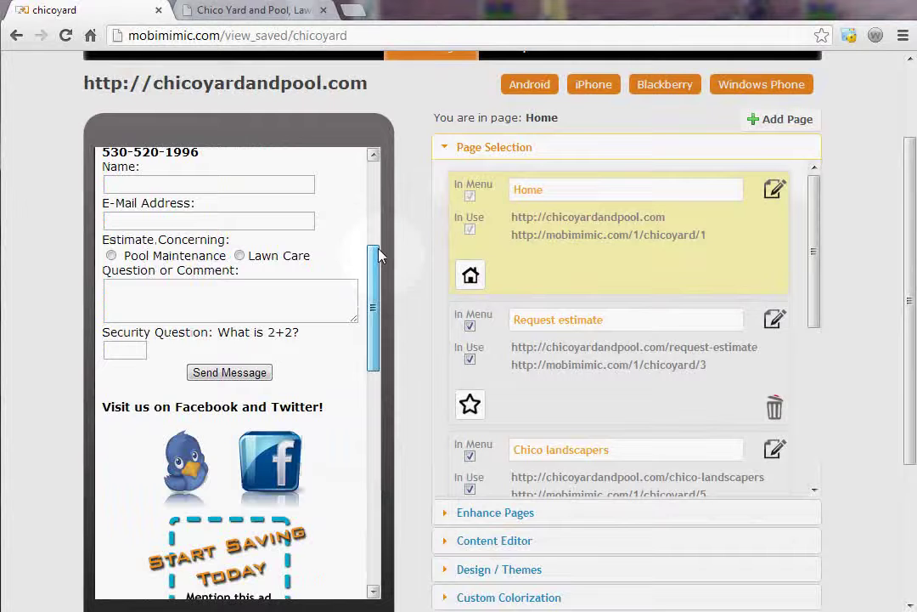
pyautogui.moveTo(379, 256); pyautogui.dragTo(374, 472)
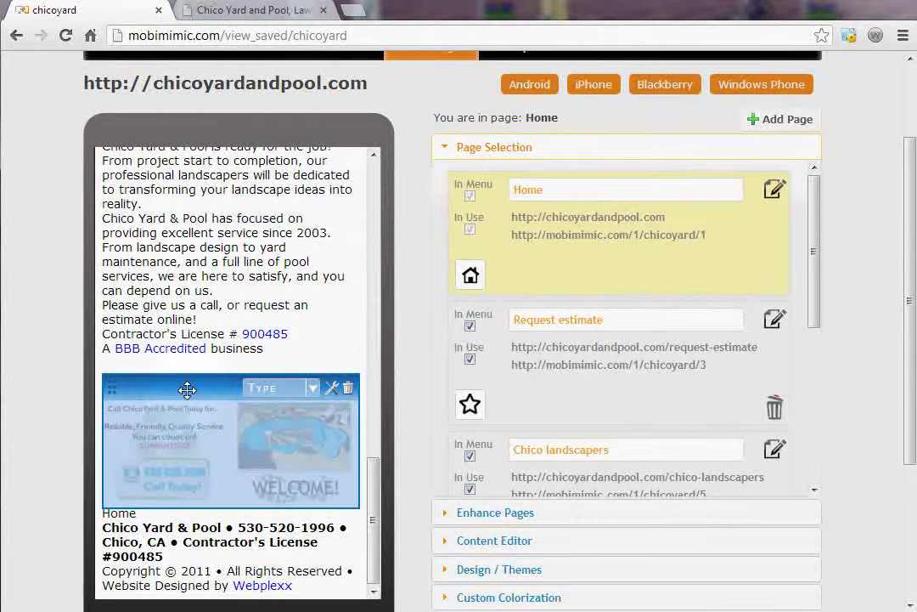
pyautogui.moveTo(186, 389); pyautogui.dragTo(170, 106)
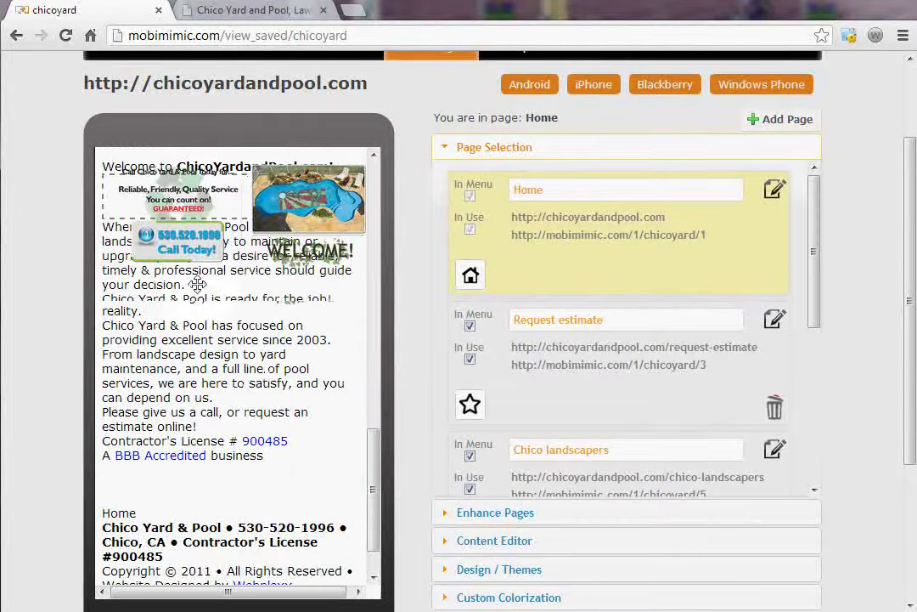
pyautogui.scroll(2, 197, 283)
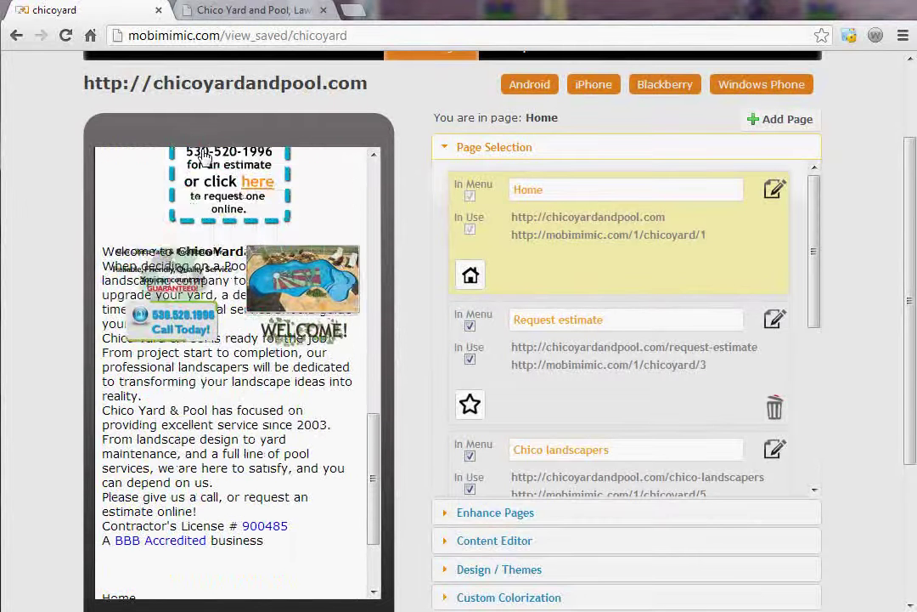
pyautogui.moveTo(204, 157); pyautogui.dragTo(379, 181)
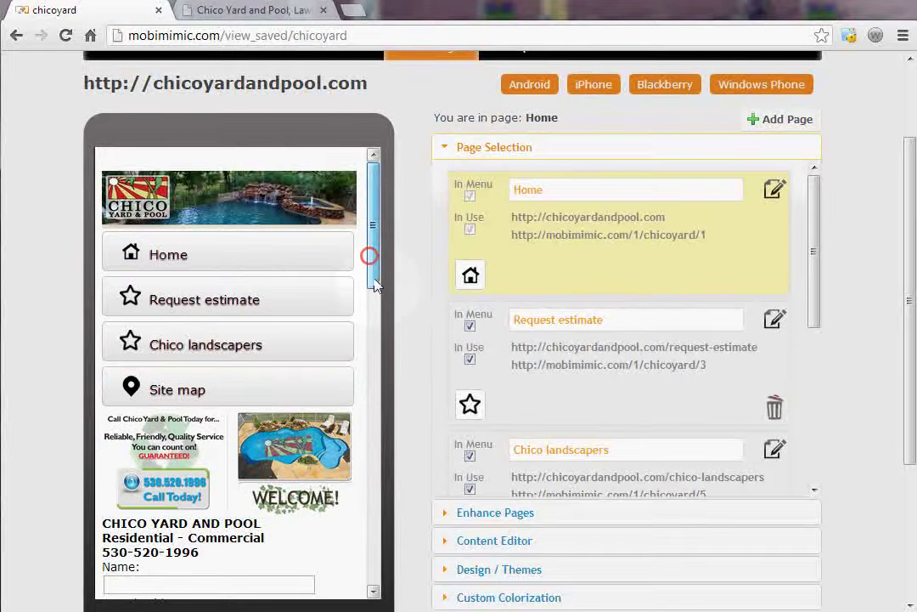
pyautogui.moveTo(369, 254); pyautogui.dragTo(371, 297)
# Create a new button labelled yahoo, linking to yahoo.com, with a music-note icon
pyautogui.click(372, 299)
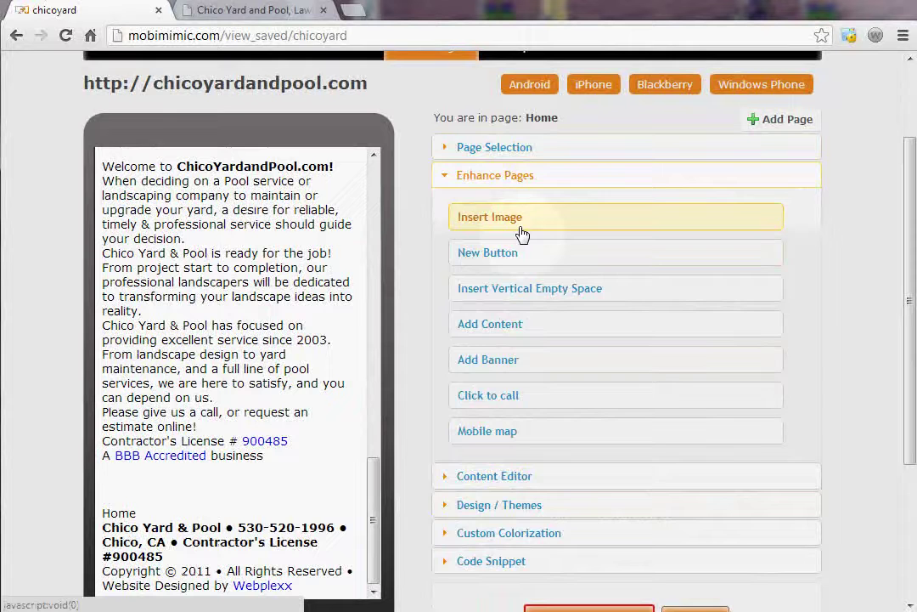
pyautogui.click(505, 255)
pyautogui.click(496, 296)
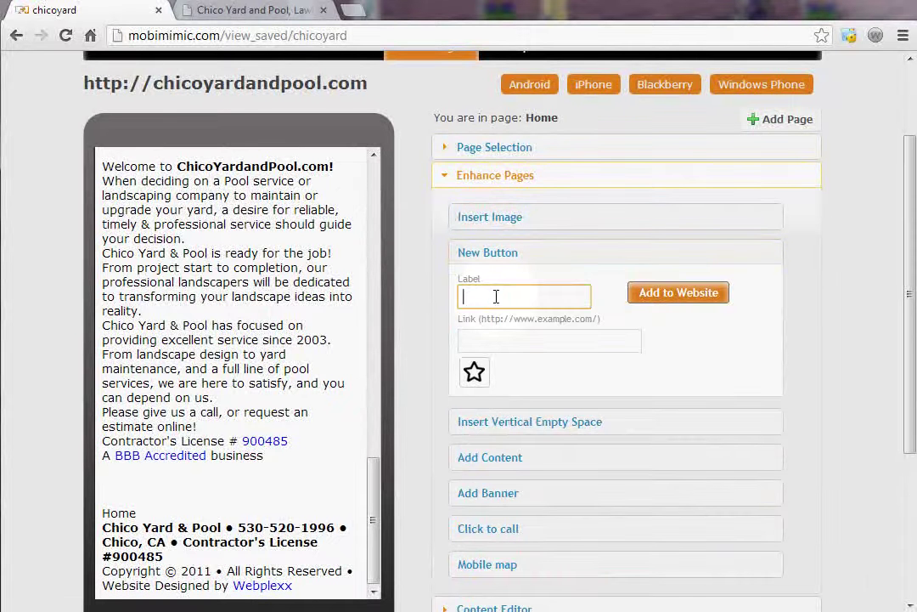
pyautogui.write('yahoo')
pyautogui.click(491, 340)
pyautogui.write('yahoo.com')
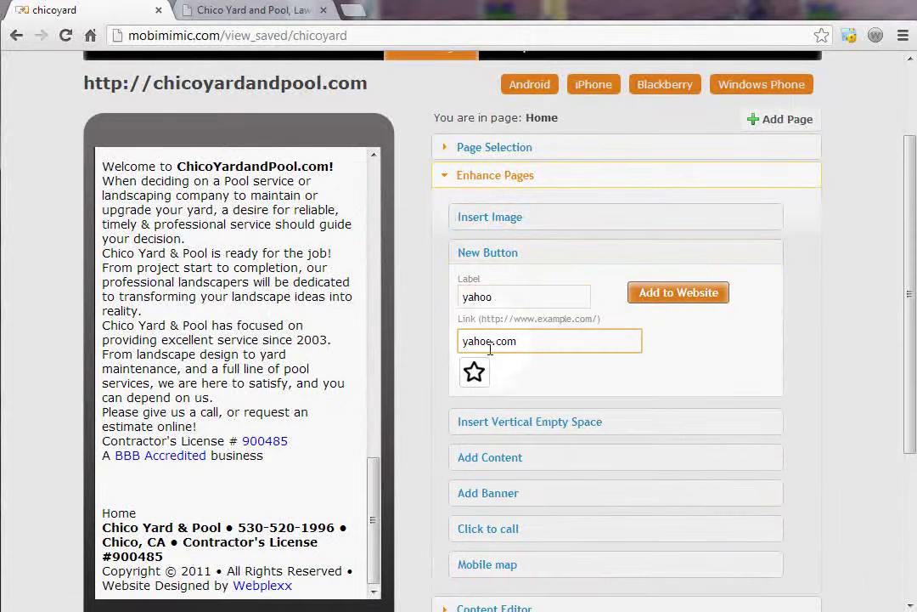
pyautogui.click(474, 373)
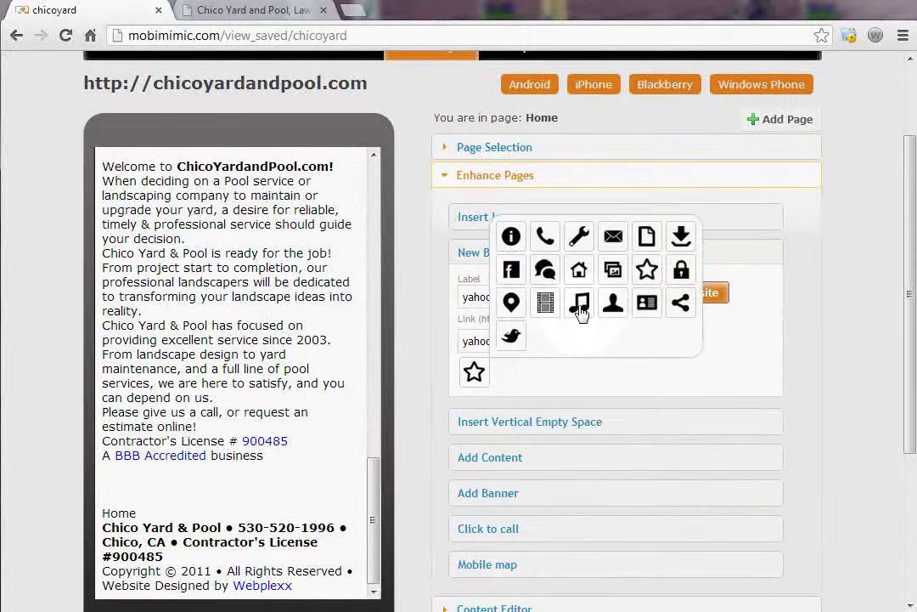
pyautogui.click(580, 310)
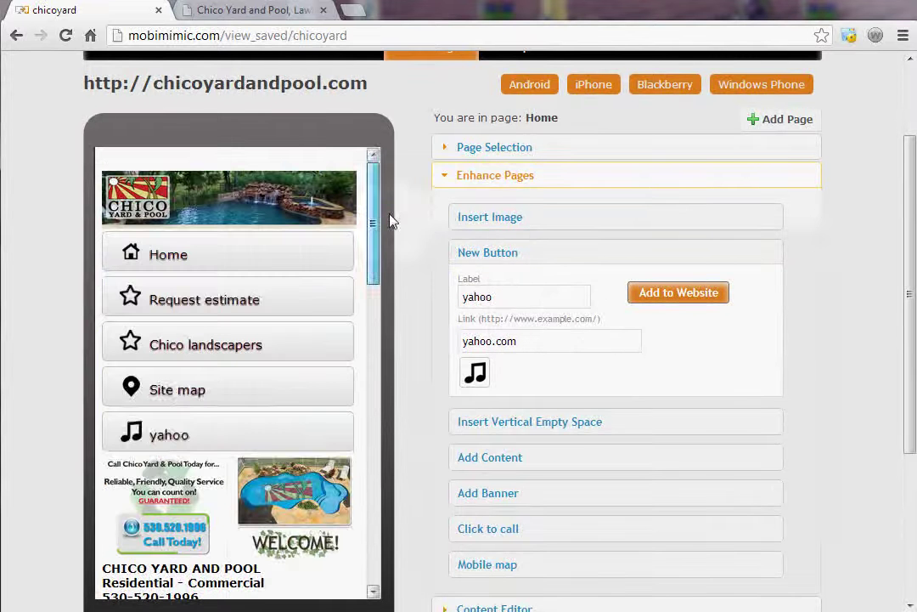
# Move the yahoo button below the WELCOME image block
pyautogui.moveTo(238, 453)
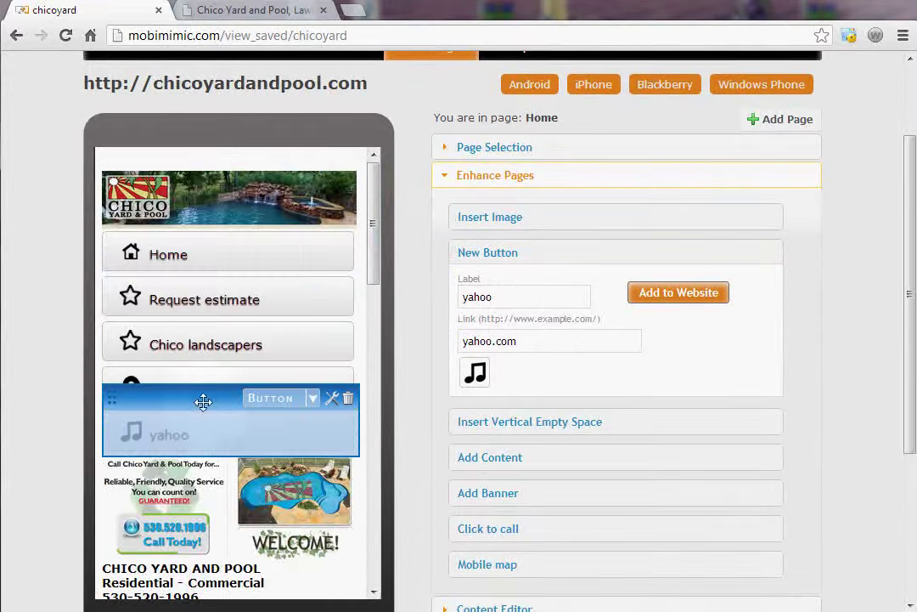
pyautogui.moveTo(204, 362); pyautogui.dragTo(225, 440)
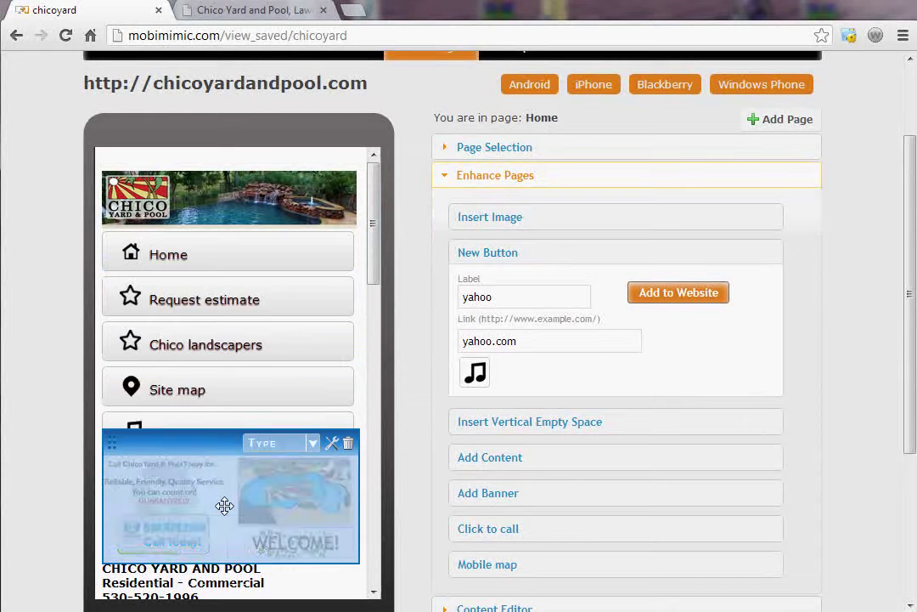
pyautogui.moveTo(205, 409)
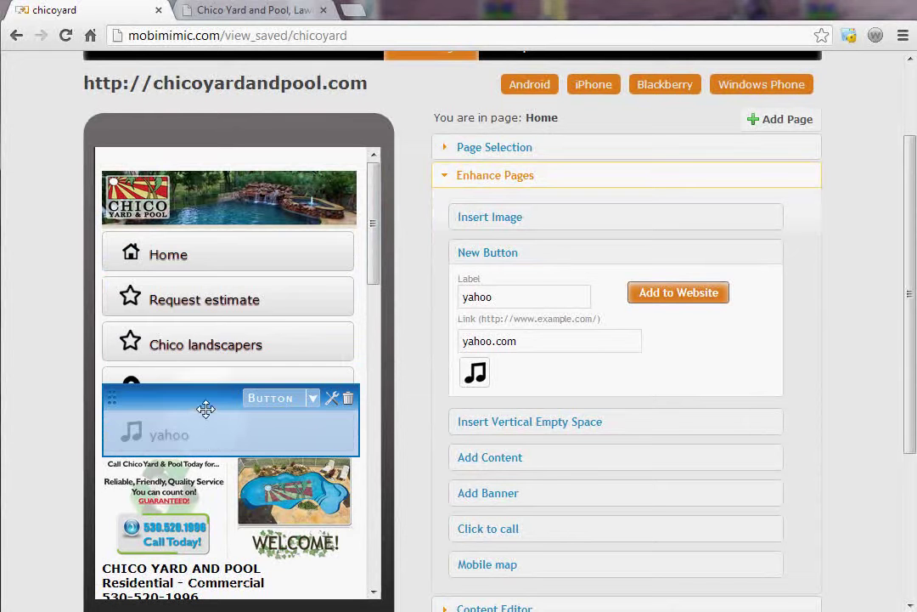
pyautogui.moveTo(205, 409); pyautogui.dragTo(216, 533)
pyautogui.scroll(-2, 378, 297)
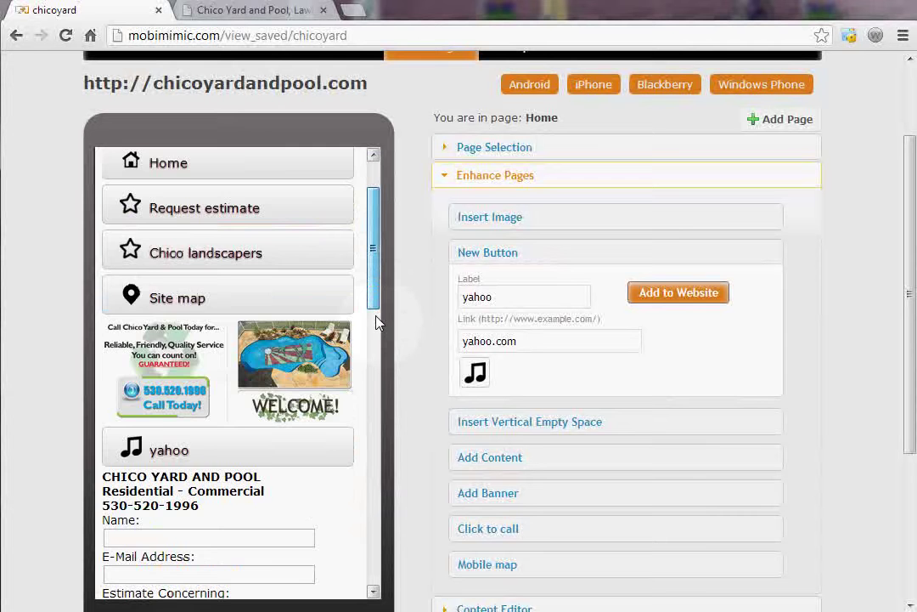
pyautogui.scroll(-7, 378, 323)
pyautogui.scroll(5, 380, 318)
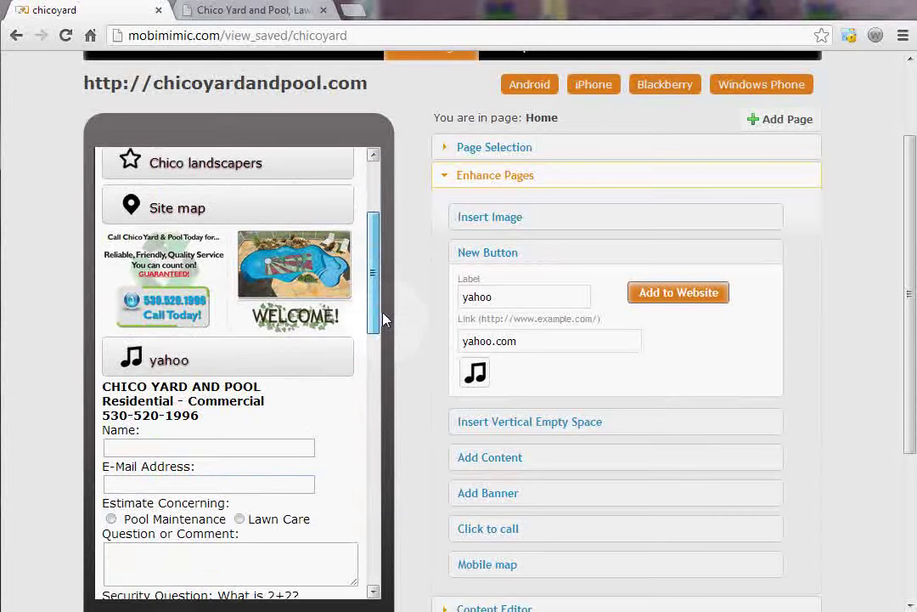
pyautogui.moveTo(237, 372)
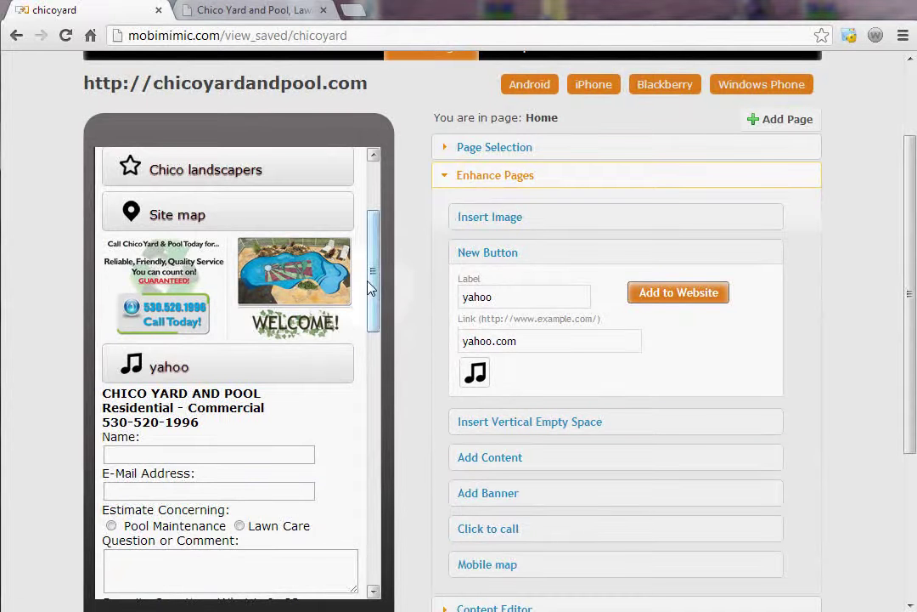
pyautogui.moveTo(371, 312); pyautogui.dragTo(366, 497)
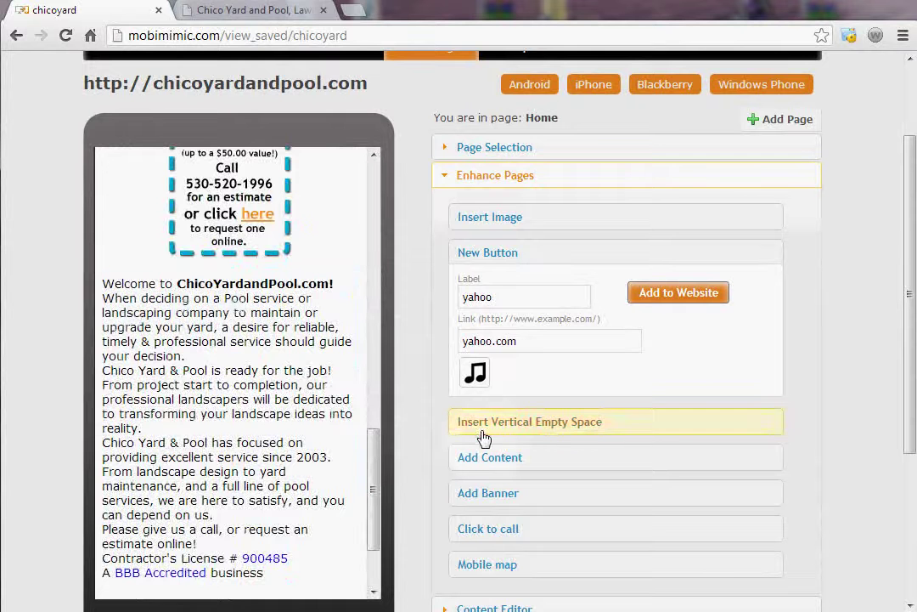
# Add a 9 px vertical empty space and drag it into position on the Home page
pyautogui.click(490, 432)
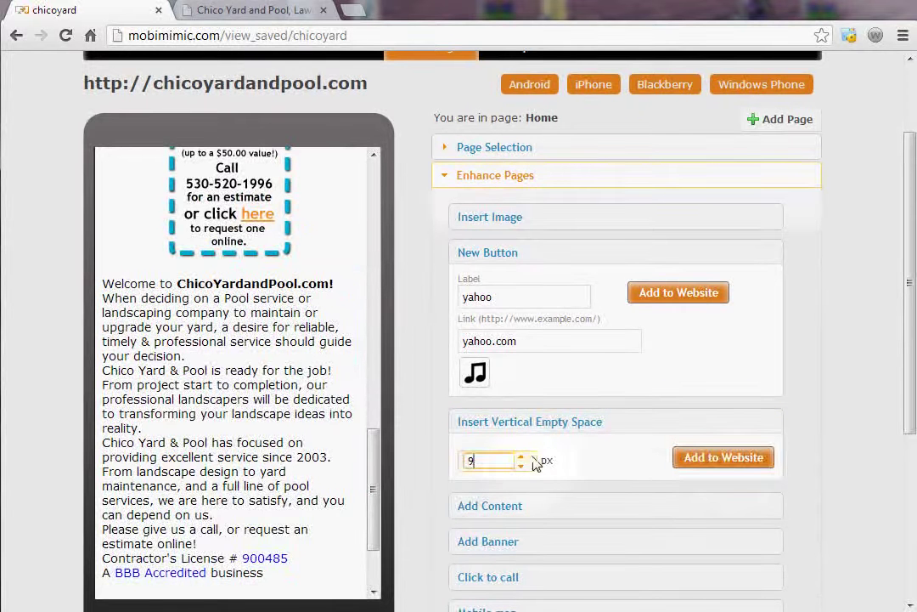
pyautogui.click(732, 472)
pyautogui.moveTo(375, 473); pyautogui.dragTo(375, 189)
pyautogui.moveTo(211, 156); pyautogui.dragTo(204, 374)
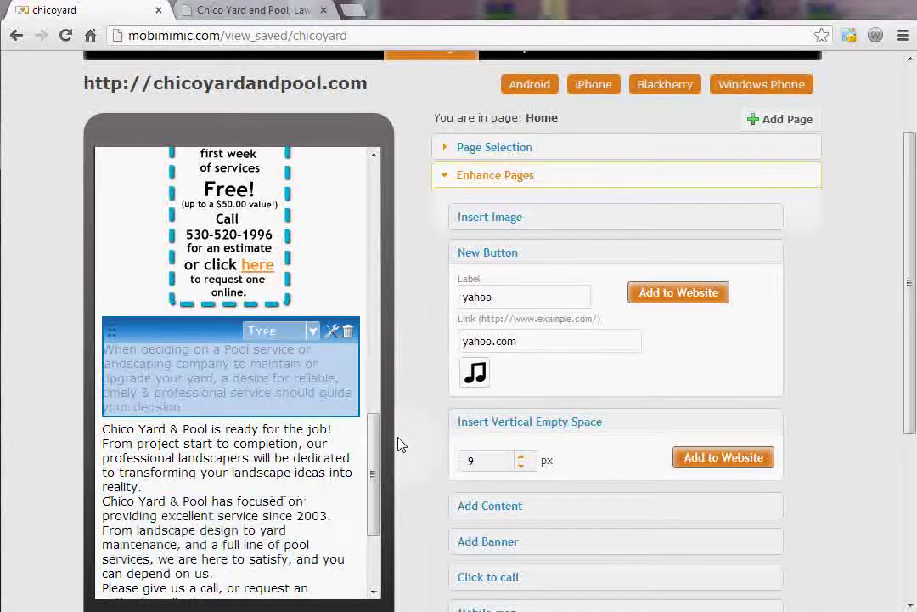
# Add a text content block reading 'My New Content' to the Home page
pyautogui.click(461, 508)
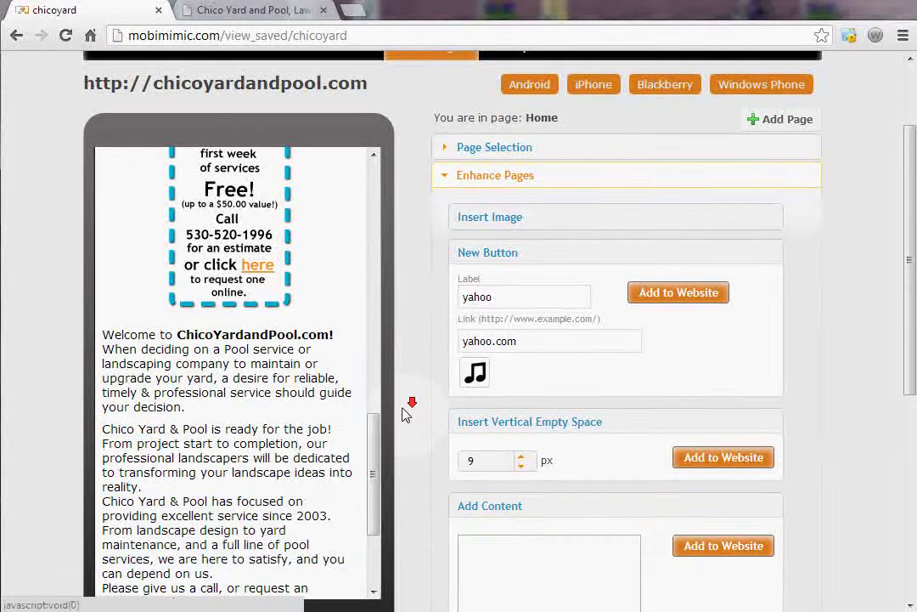
pyautogui.scroll(-2, 424, 403)
pyautogui.click(491, 384)
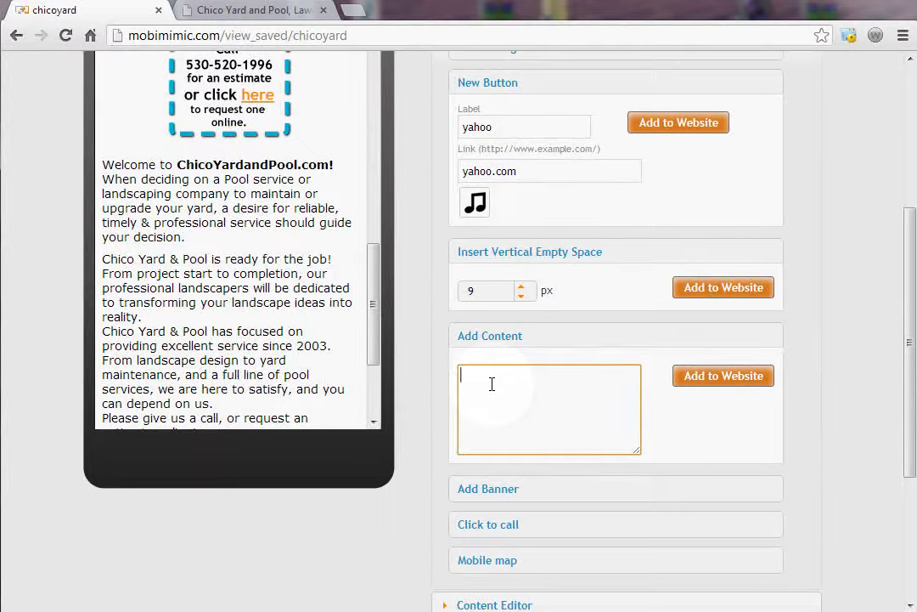
pyautogui.write('Content')
pyautogui.click(727, 375)
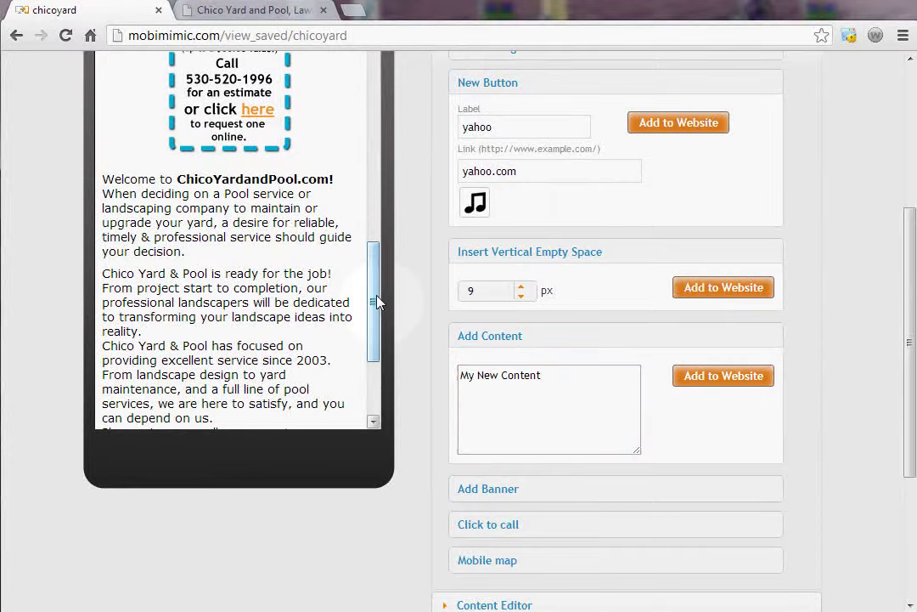
# Move the My New Content block just below the Site map button in the preview
pyautogui.moveTo(377, 302); pyautogui.dragTo(401, 84)
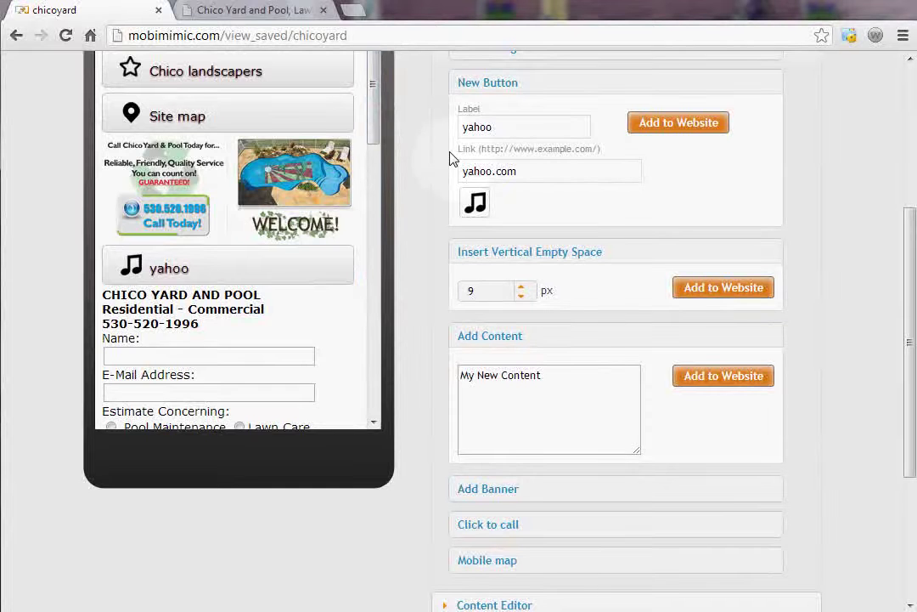
pyautogui.scroll(2, 452, 159)
pyautogui.moveTo(371, 225); pyautogui.dragTo(364, 176)
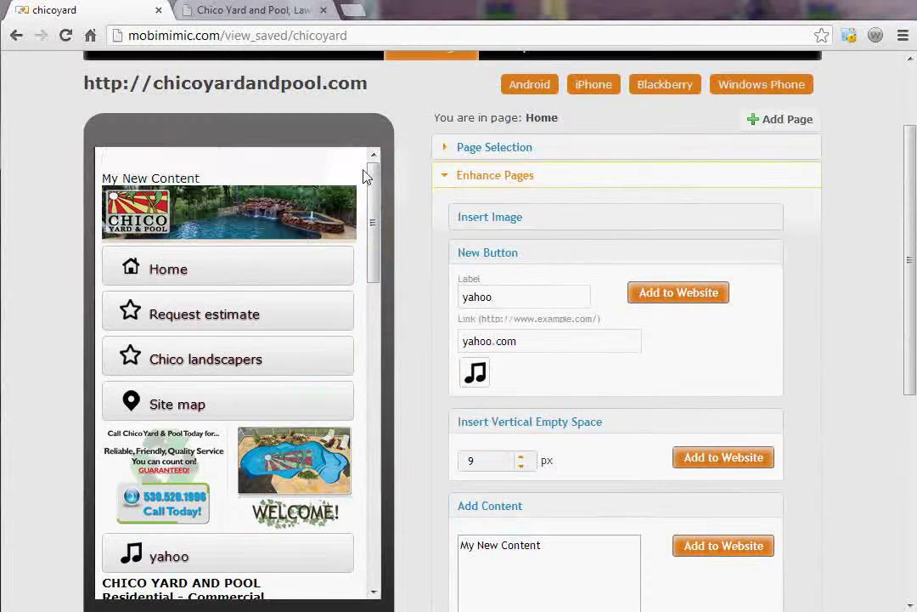
pyautogui.moveTo(176, 173)
pyautogui.moveTo(176, 173); pyautogui.dragTo(191, 420)
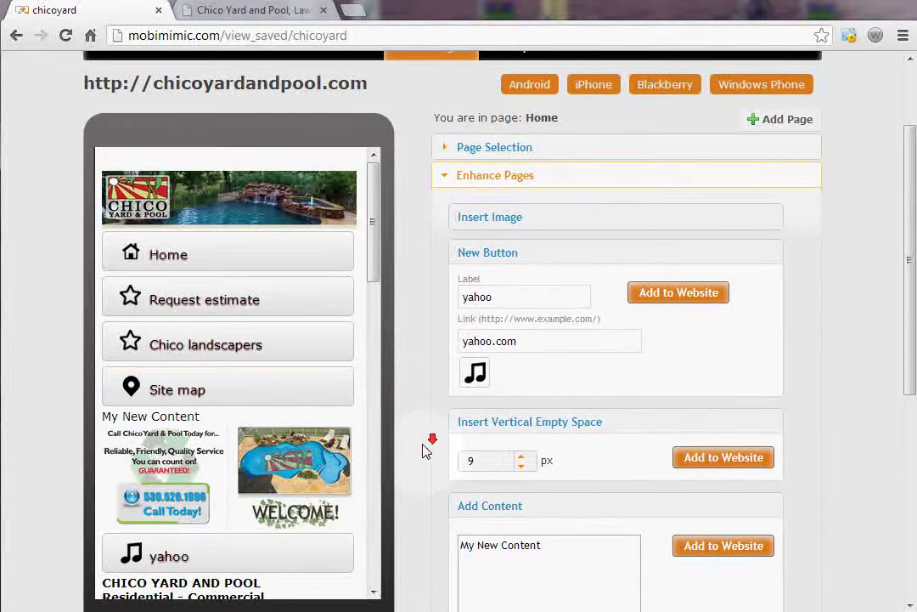
# Add a 'Nice Big Banner' banner and place it below the yahoo button
pyautogui.scroll(-3, 426, 448)
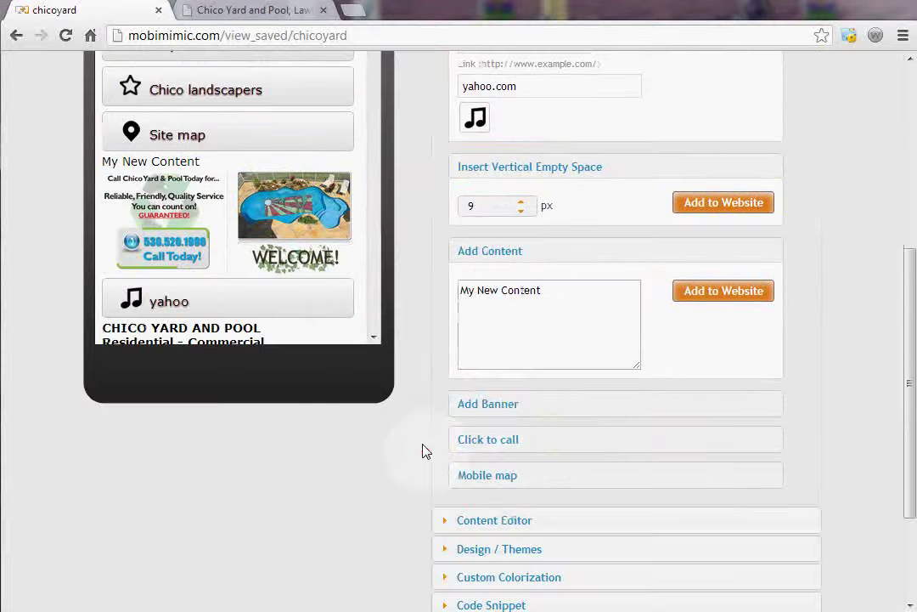
pyautogui.click(487, 404)
pyautogui.click(488, 435)
pyautogui.write('Nice Big Banner')
pyautogui.click(762, 438)
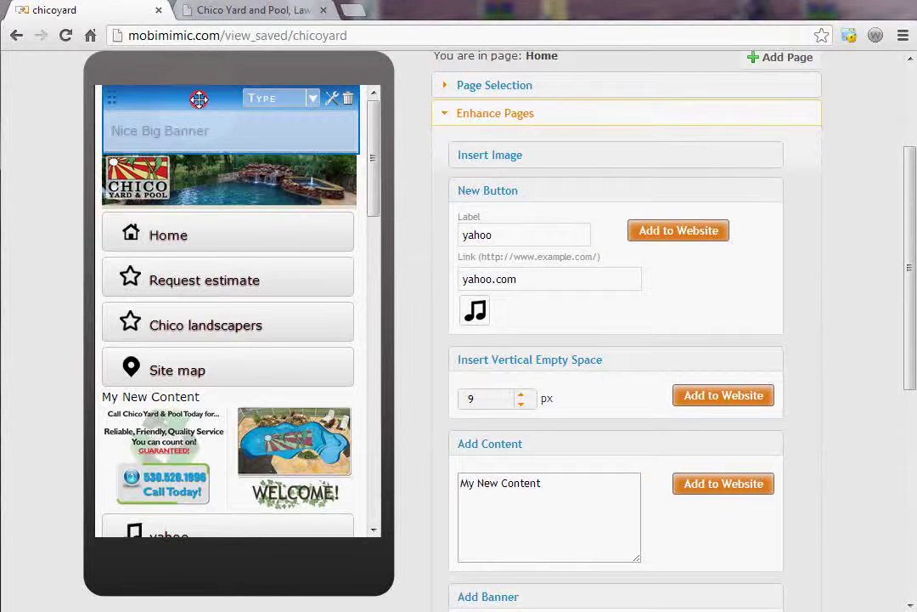
pyautogui.moveTo(199, 100); pyautogui.dragTo(215, 379)
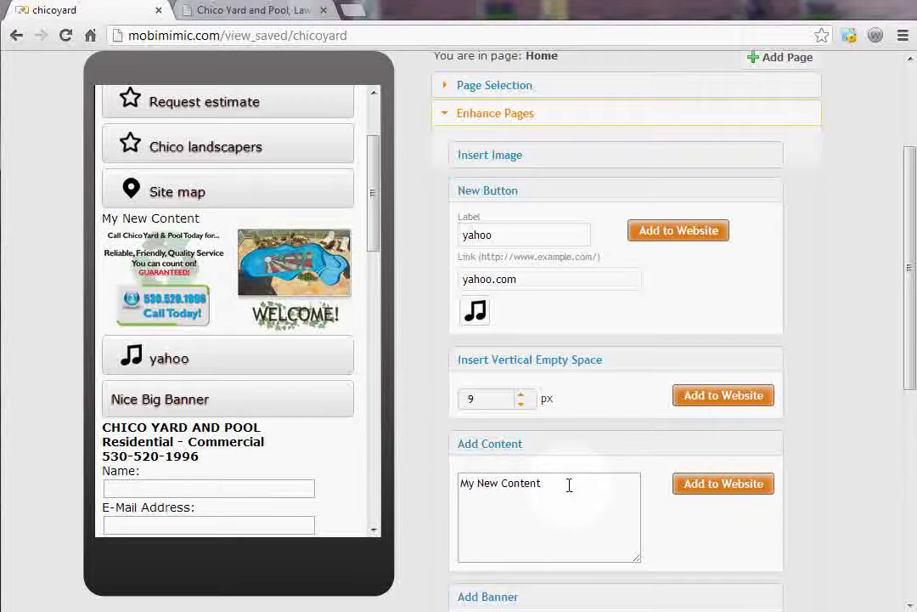
pyautogui.scroll(-5, 573, 483)
# Expand the Click to call options in the page enhancement panel
pyautogui.click(530, 287)
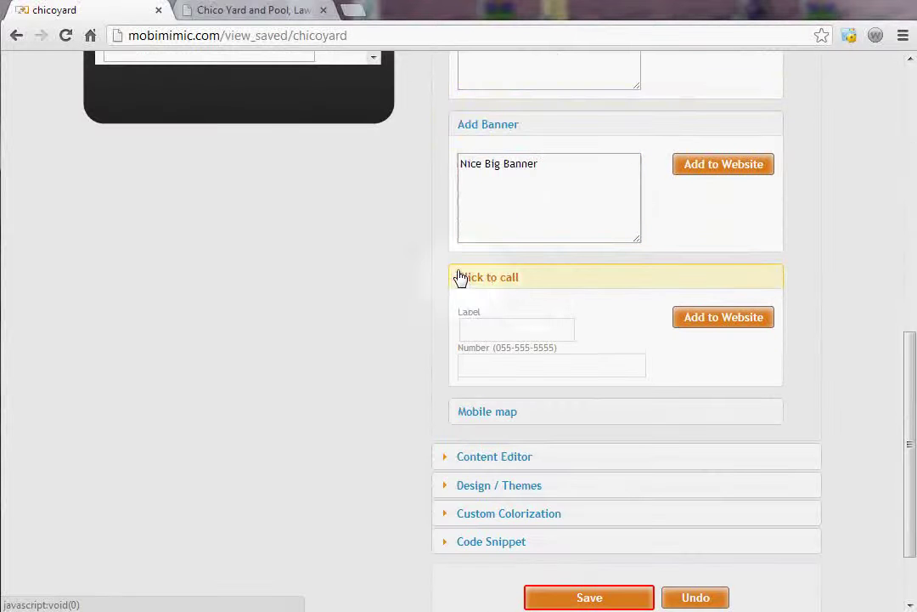
pyautogui.click(908, 359)
pyautogui.moveTo(909, 358); pyautogui.dragTo(908, 124)
pyautogui.click(445, 177)
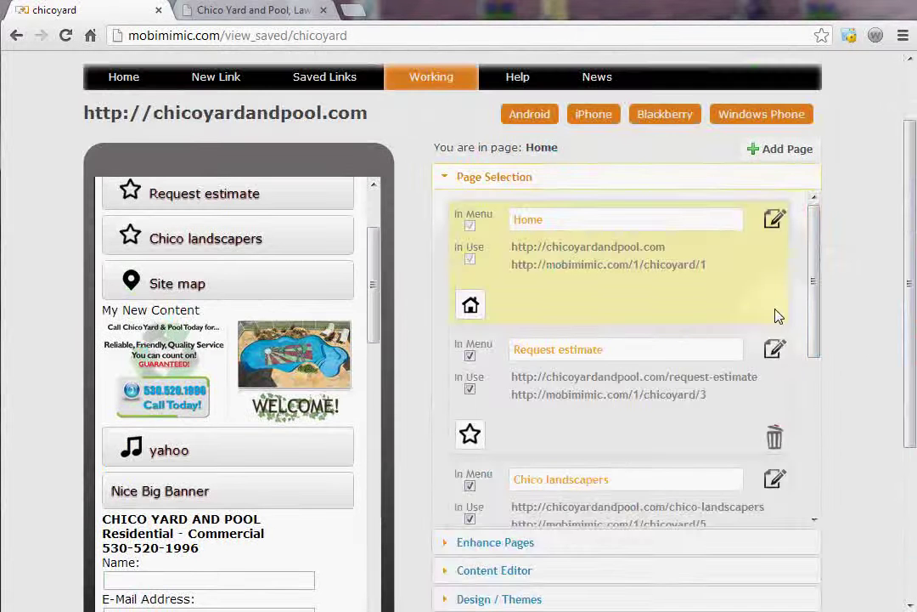
pyautogui.moveTo(817, 286); pyautogui.dragTo(807, 248)
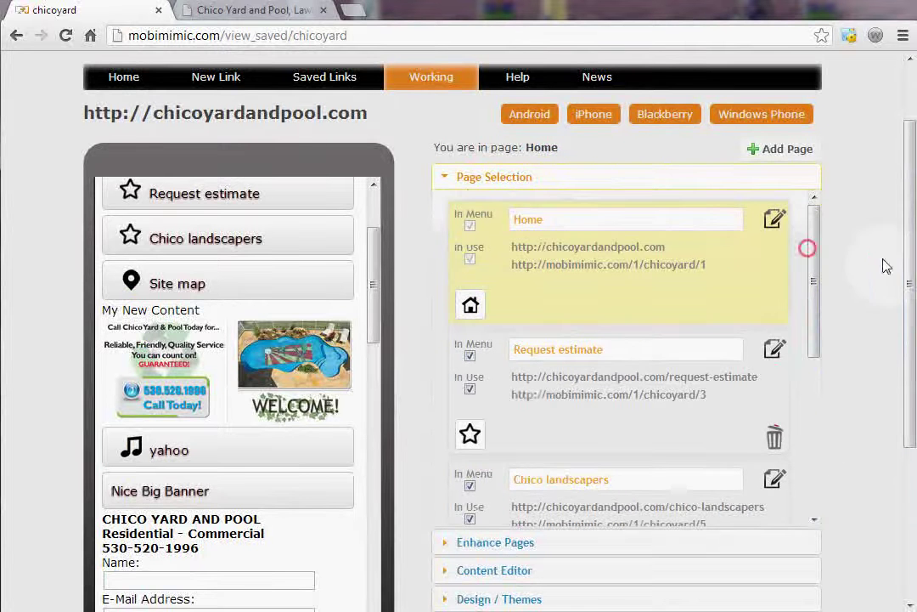
pyautogui.moveTo(908, 258); pyautogui.dragTo(909, 408)
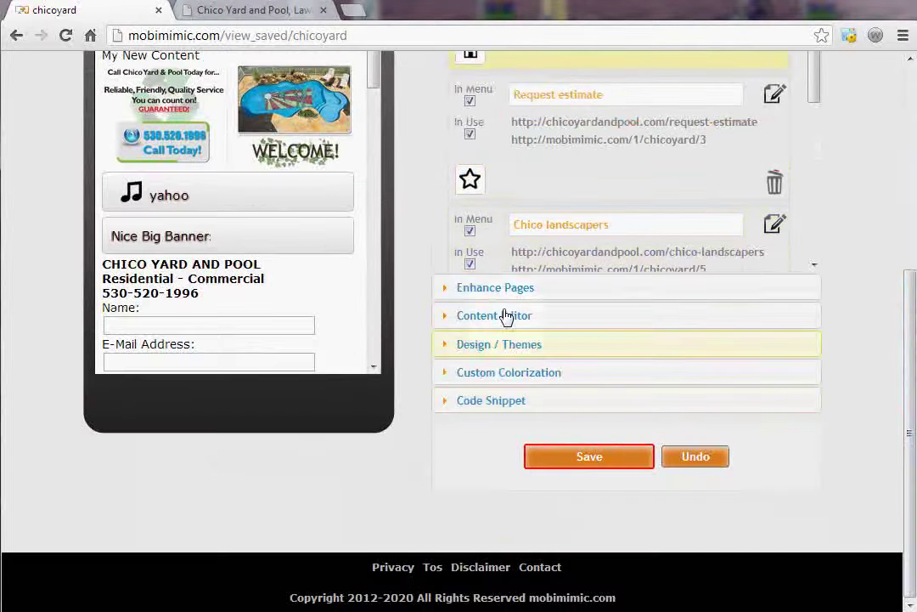
pyautogui.click(444, 287)
pyautogui.scroll(-3, 480, 311)
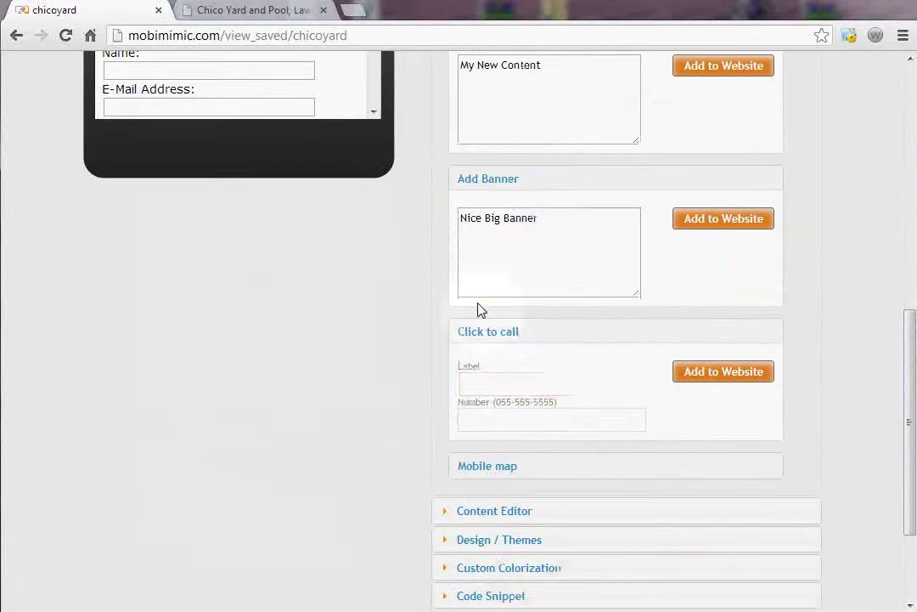
# Create a 'Call Us Now' click-to-call button with the business phone number
pyautogui.click(510, 378)
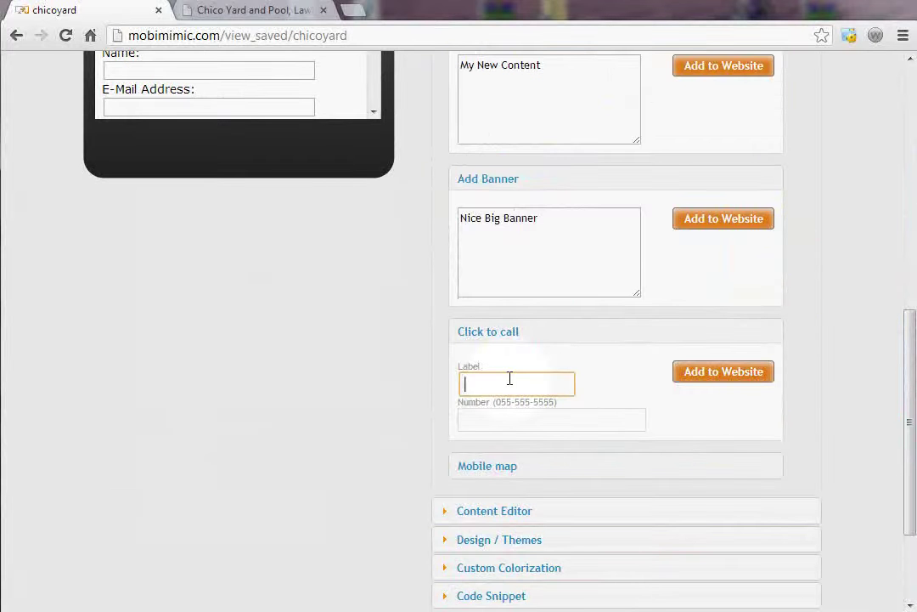
pyautogui.write('Call Us Now')
pyautogui.click(508, 419)
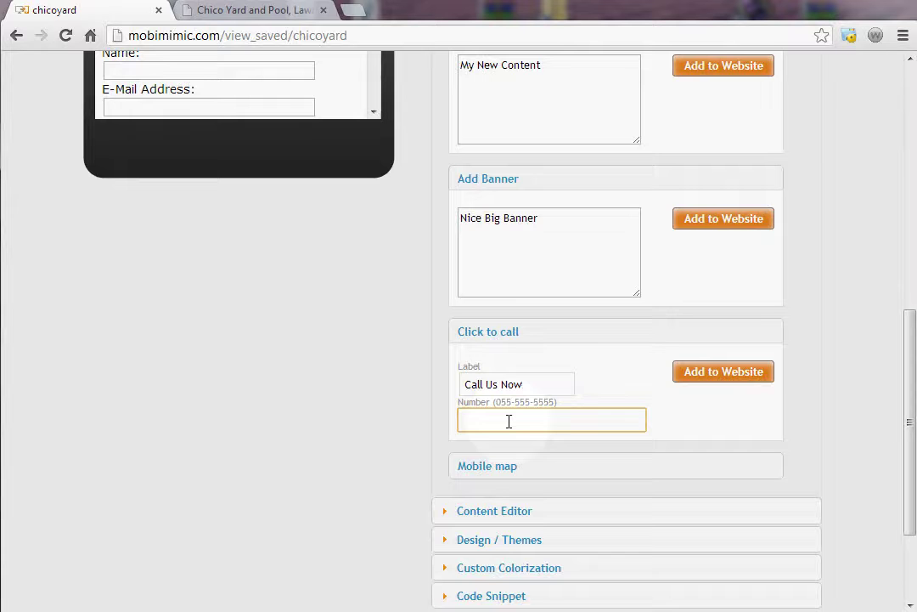
pyautogui.write('888-888-8888')
pyautogui.click(735, 371)
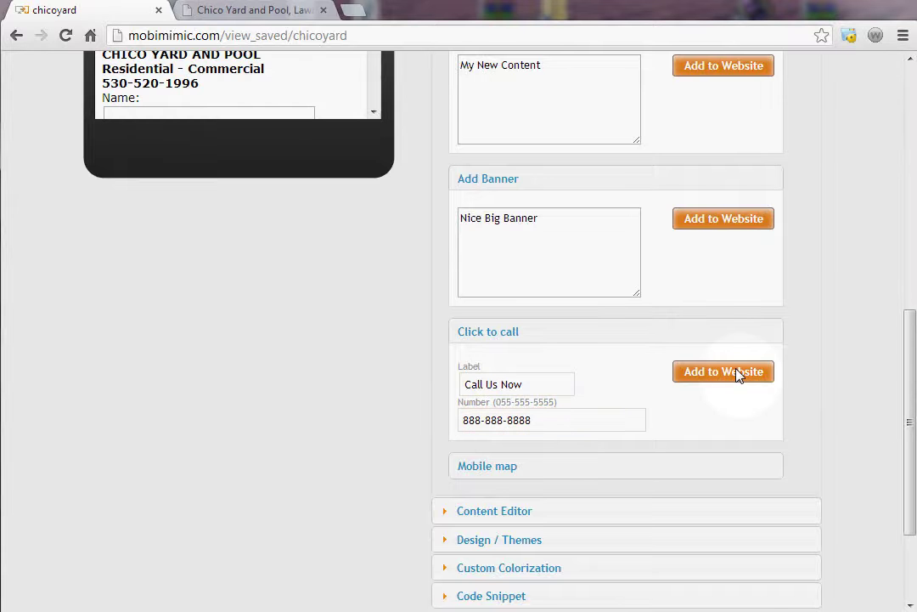
# Move the Call Us Now button just below the Site map button
pyautogui.moveTo(911, 399); pyautogui.dragTo(907, 378)
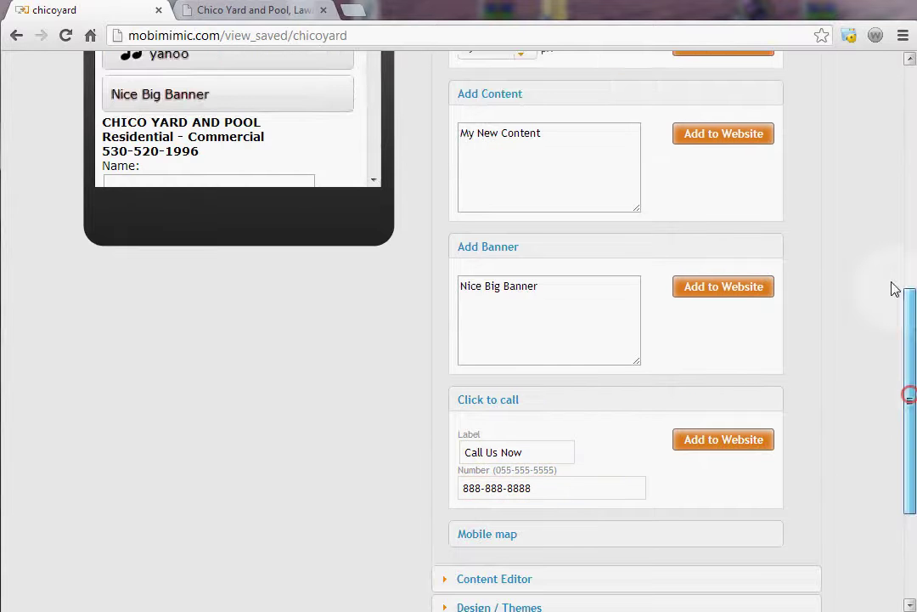
pyautogui.scroll(5, 895, 290)
pyautogui.moveTo(366, 249); pyautogui.dragTo(376, 196)
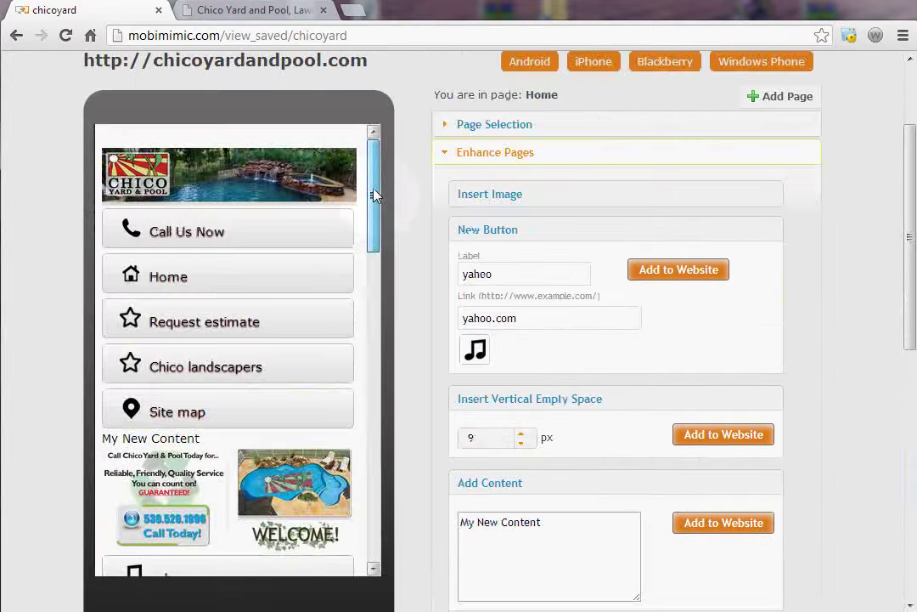
pyautogui.moveTo(228, 224)
pyautogui.moveTo(228, 224); pyautogui.dragTo(223, 398)
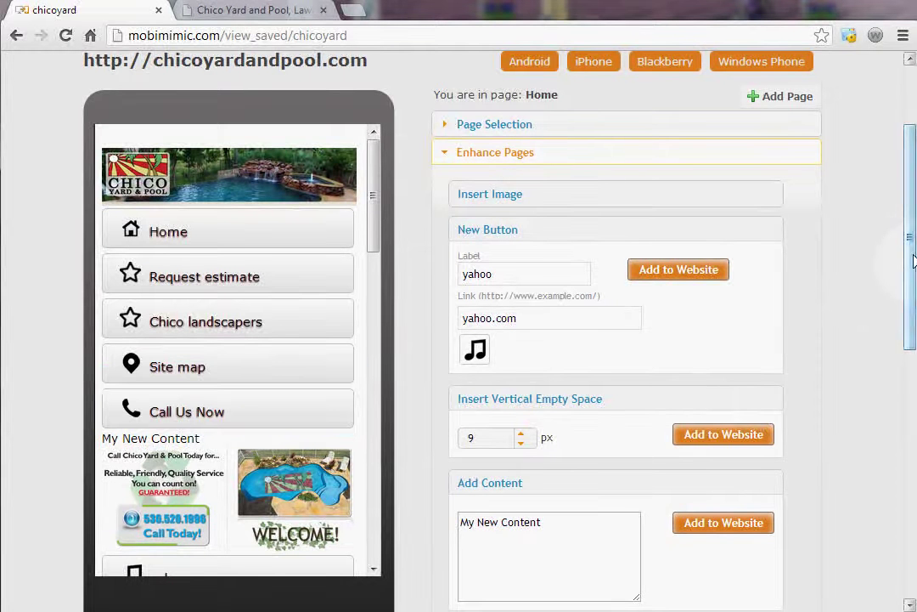
pyautogui.moveTo(912, 255); pyautogui.dragTo(910, 378)
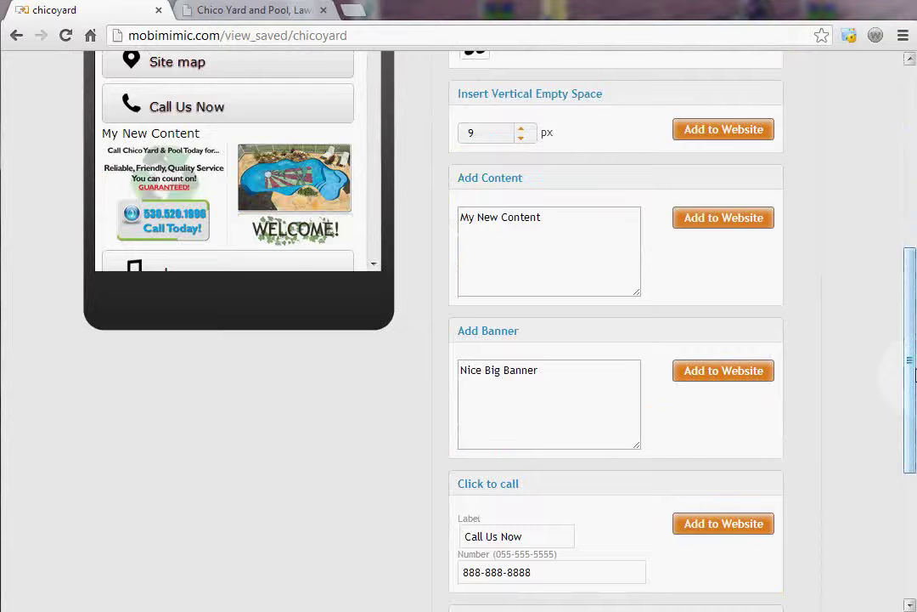
pyautogui.scroll(-2, 710, 511)
# Expand Mobile map and scroll down to save the Home page edits
pyautogui.click(520, 501)
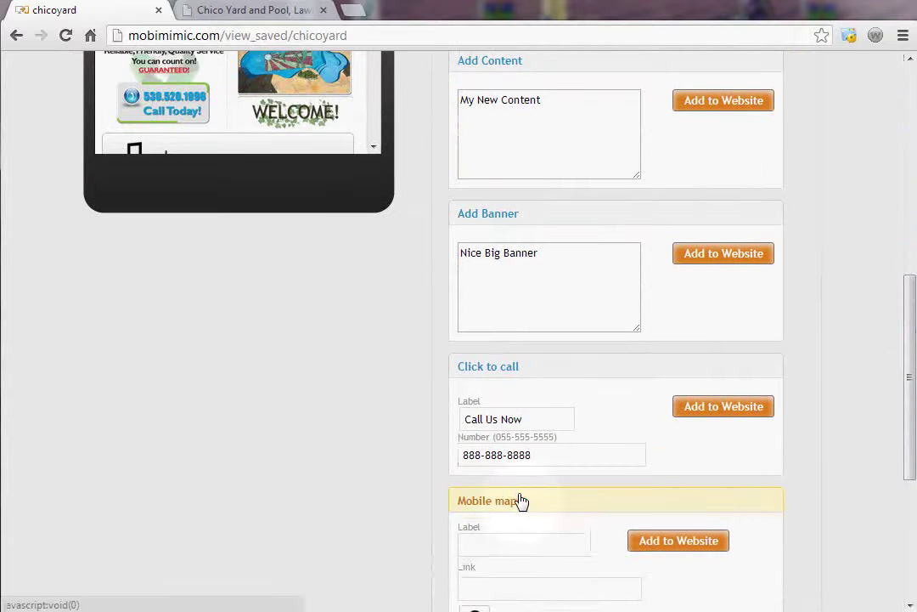
pyautogui.scroll(-2, 389, 432)
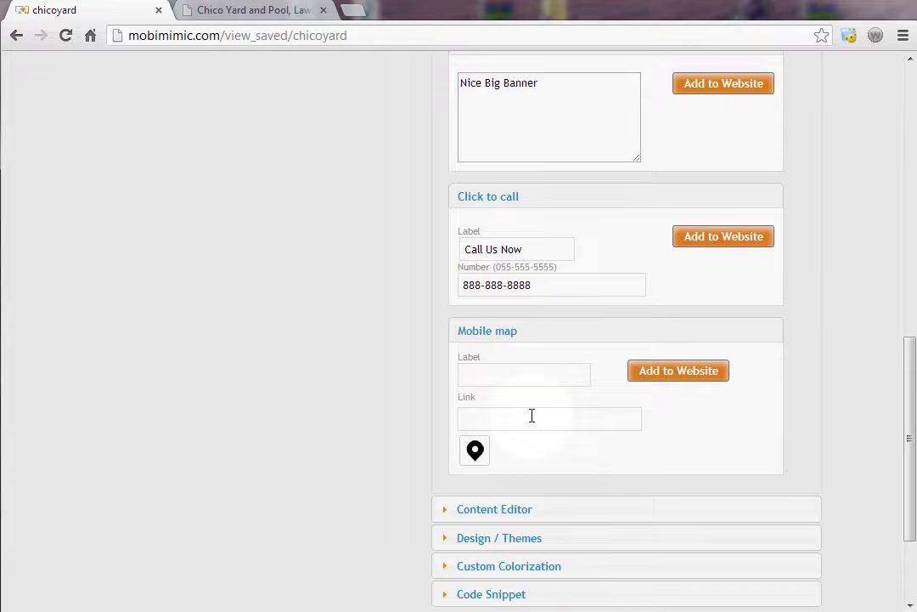
pyautogui.scroll(-3, 531, 415)
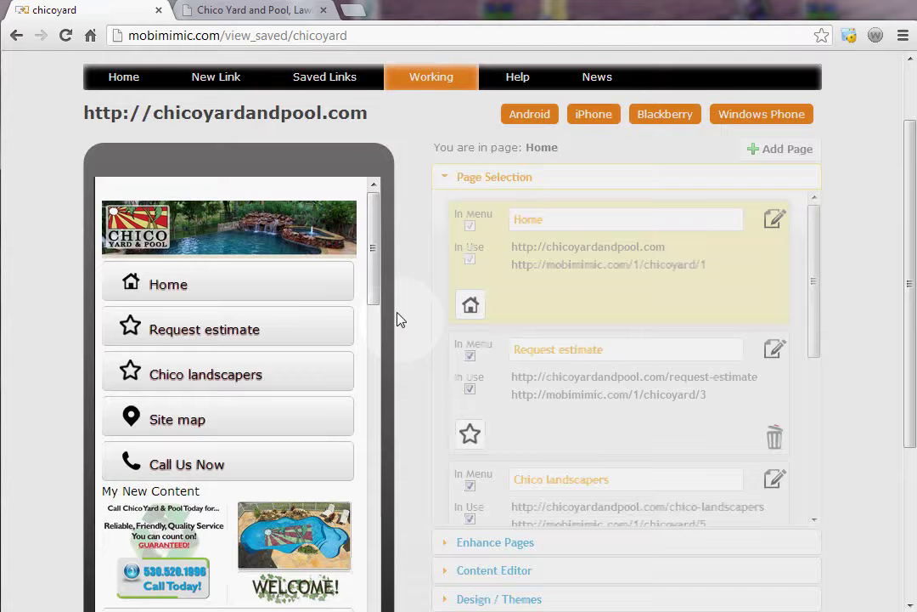
# Apply the blue theme from the Design / Themes thumbnails
pyautogui.click(906, 238)
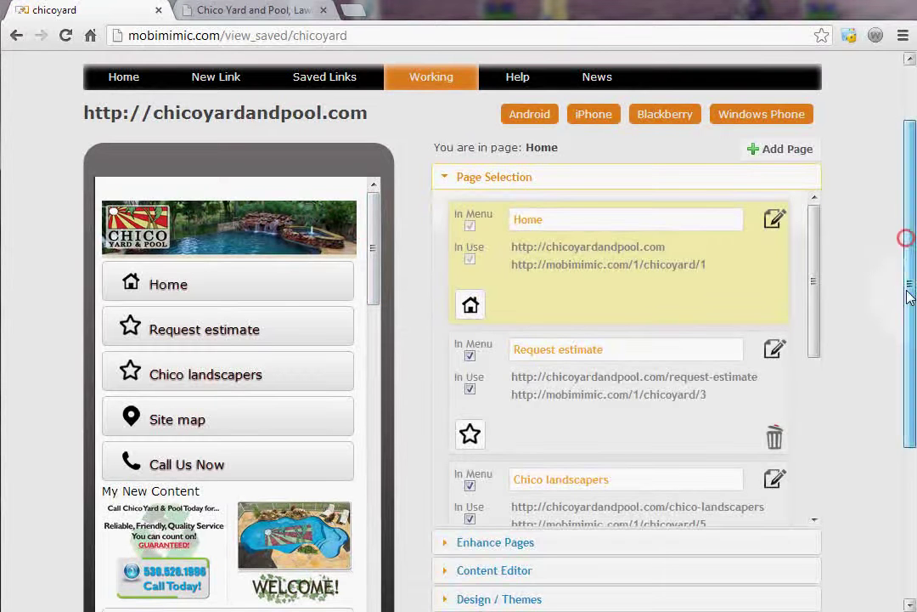
pyautogui.moveTo(909, 295); pyautogui.dragTo(909, 404)
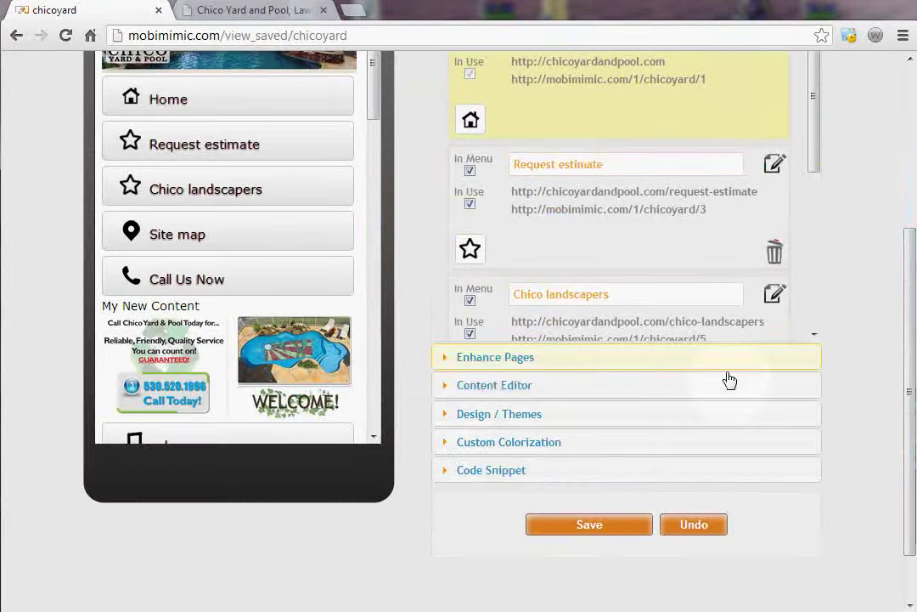
pyautogui.click(446, 412)
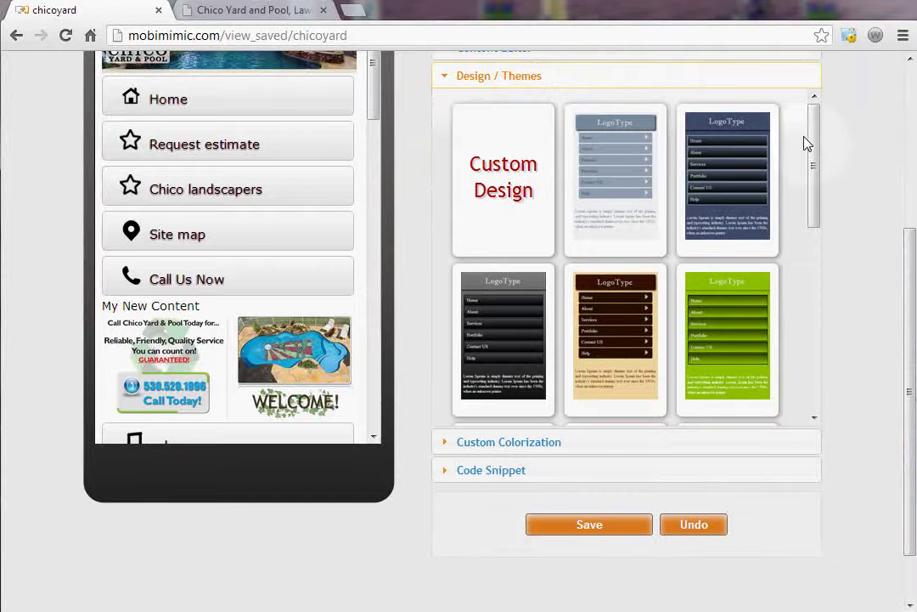
pyautogui.moveTo(809, 135); pyautogui.dragTo(810, 165)
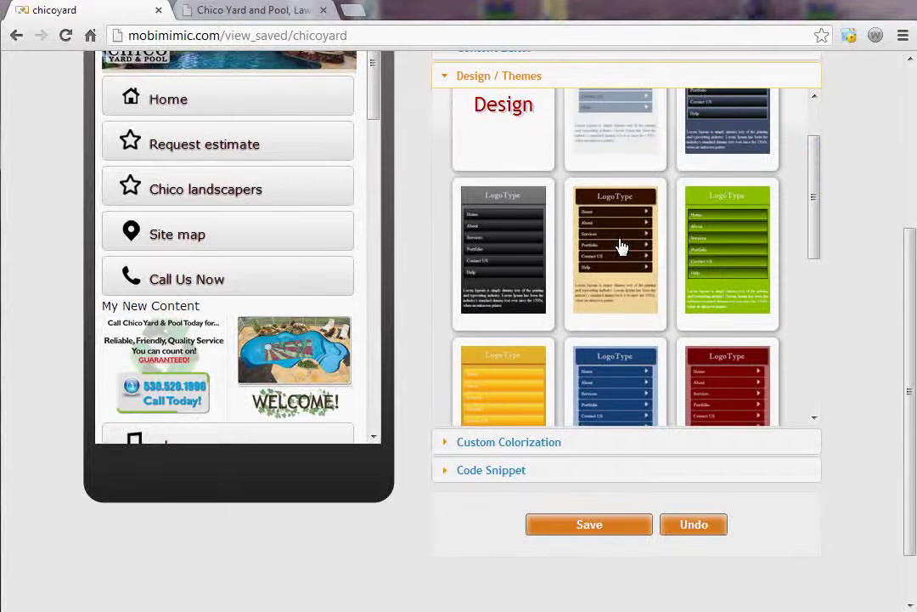
pyautogui.moveTo(809, 201); pyautogui.dragTo(804, 223)
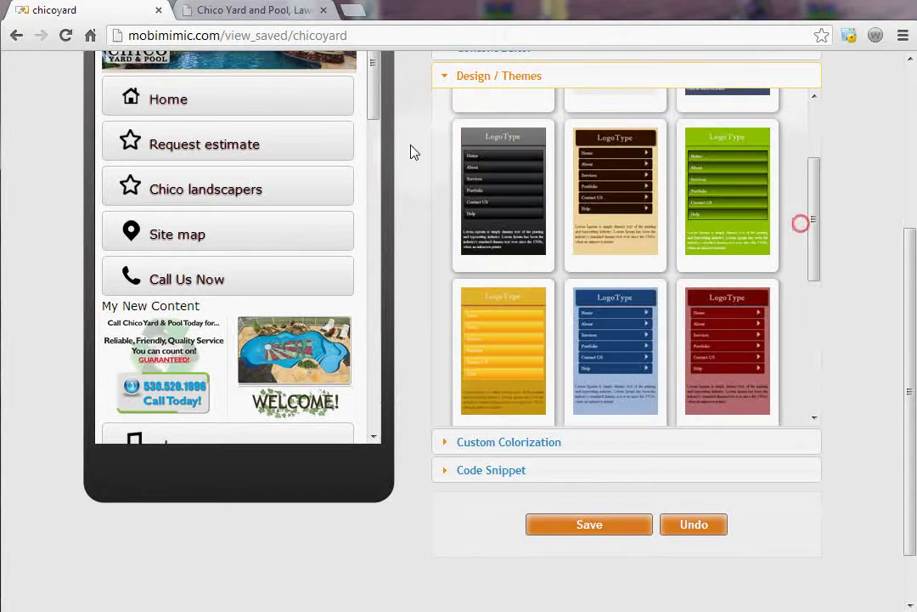
pyautogui.click(370, 109)
pyautogui.click(908, 248)
pyautogui.moveTo(911, 244); pyautogui.dragTo(908, 195)
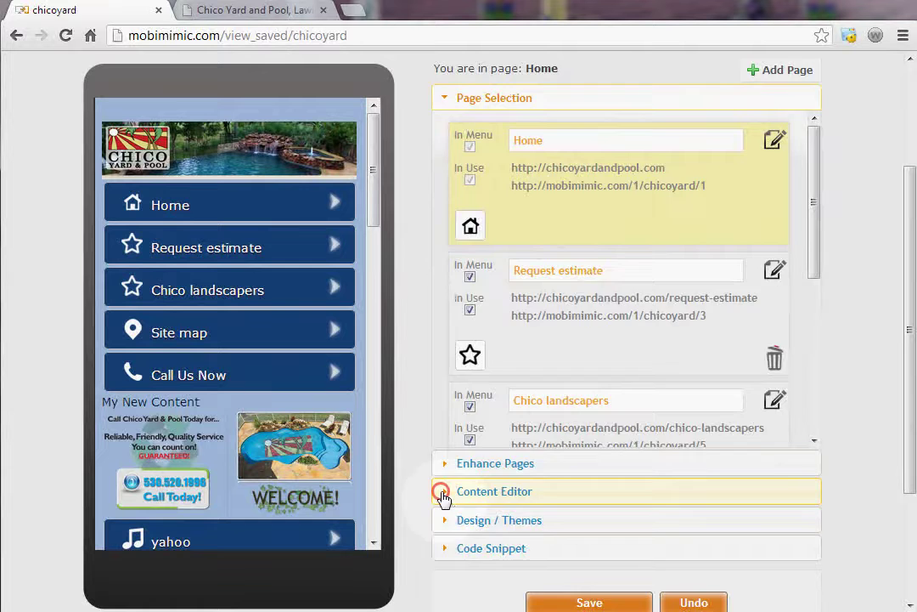
# Switch to a custom design and set the background colour to bright blue 2929FF
pyautogui.click(446, 519)
pyautogui.click(485, 279)
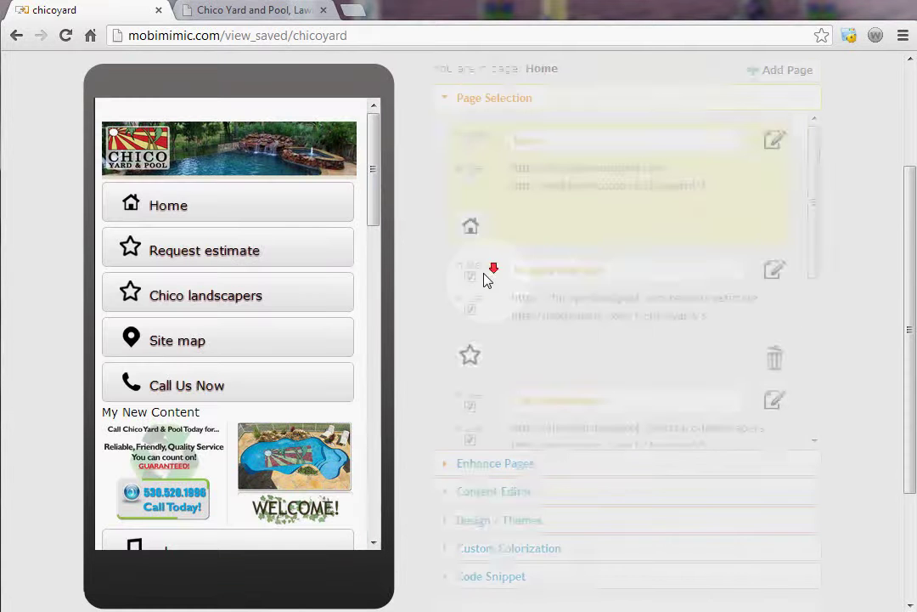
pyautogui.click(448, 548)
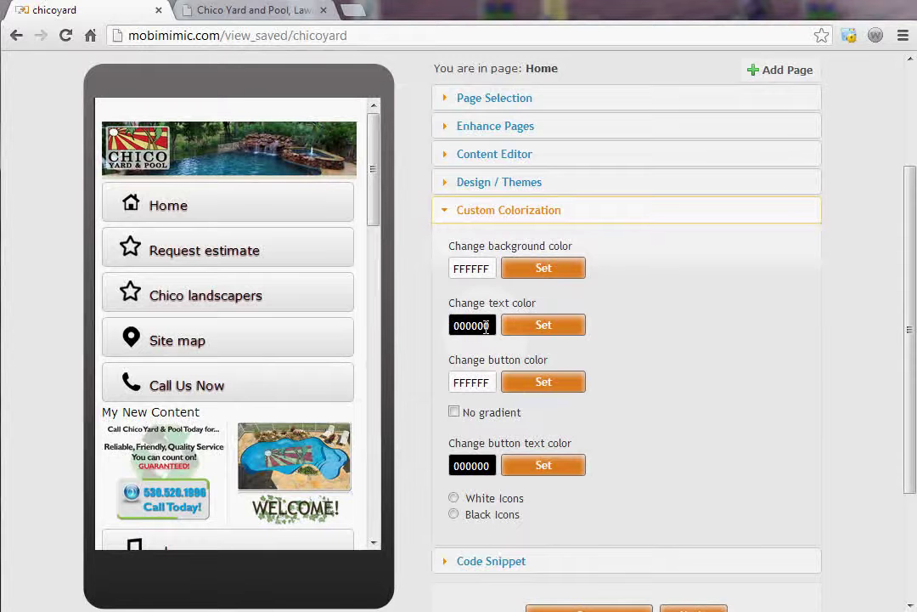
pyautogui.click(482, 268)
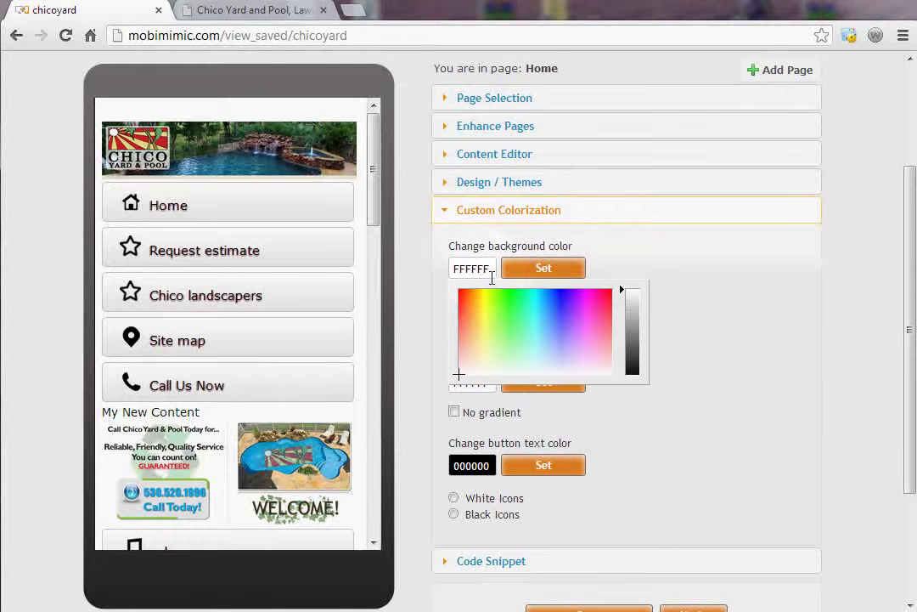
pyautogui.click(561, 301)
pyautogui.click(544, 268)
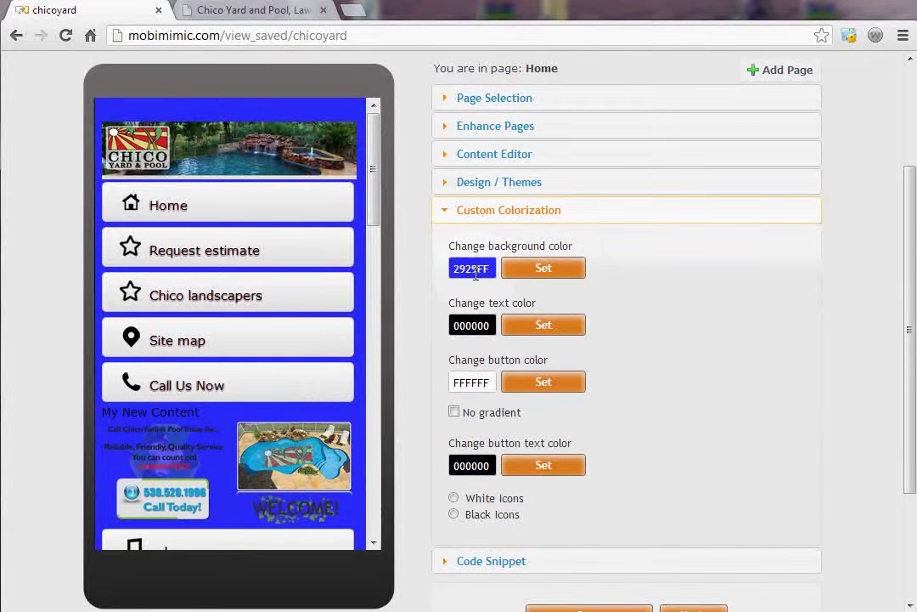
# Try red FF173E buttons with and without gradient, then reset button colour to white
pyautogui.click(486, 379)
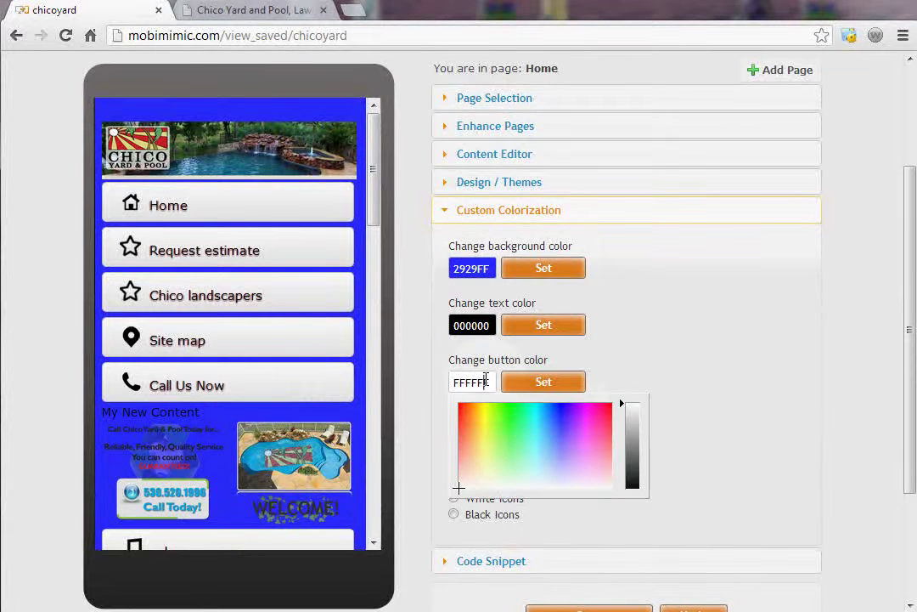
pyautogui.click(608, 410)
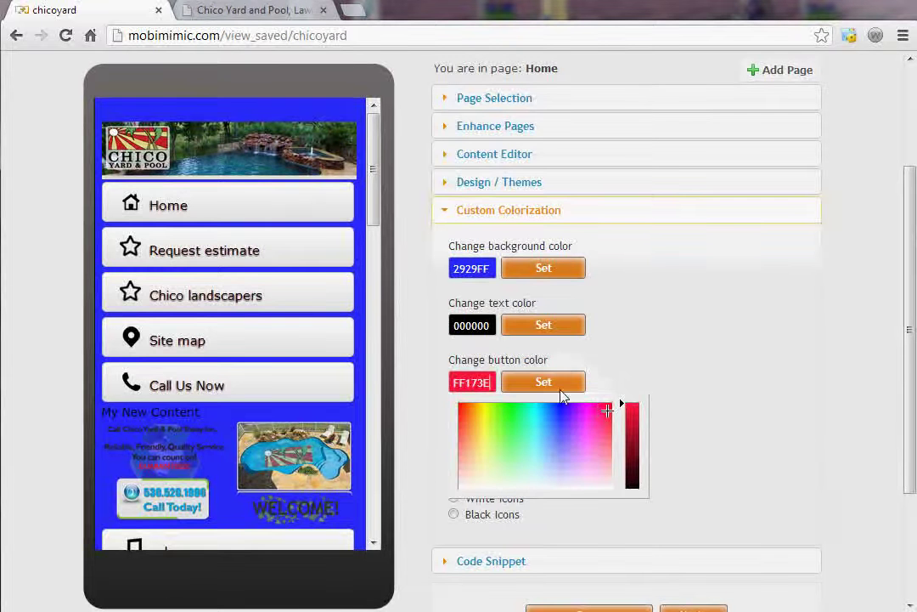
pyautogui.click(559, 386)
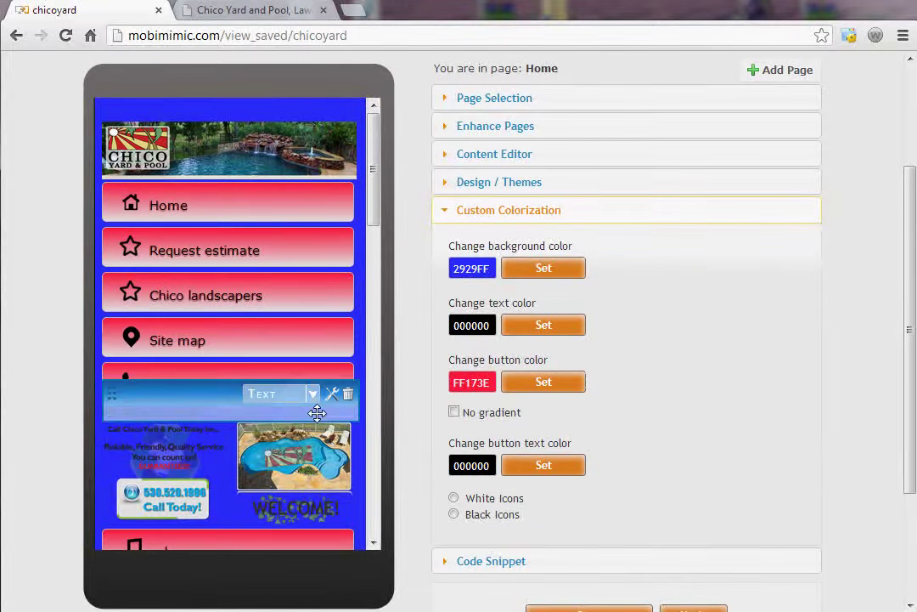
pyautogui.click(455, 413)
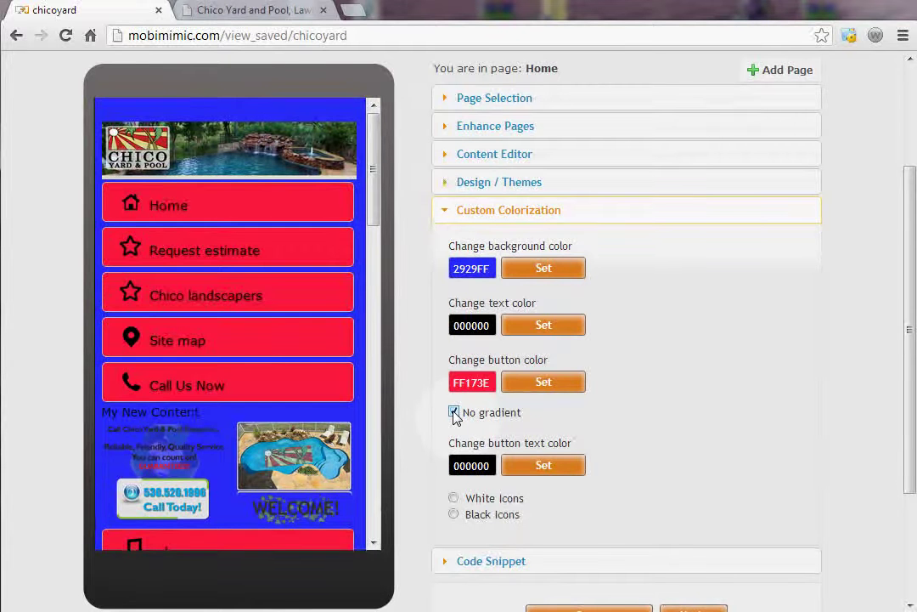
pyautogui.click(454, 412)
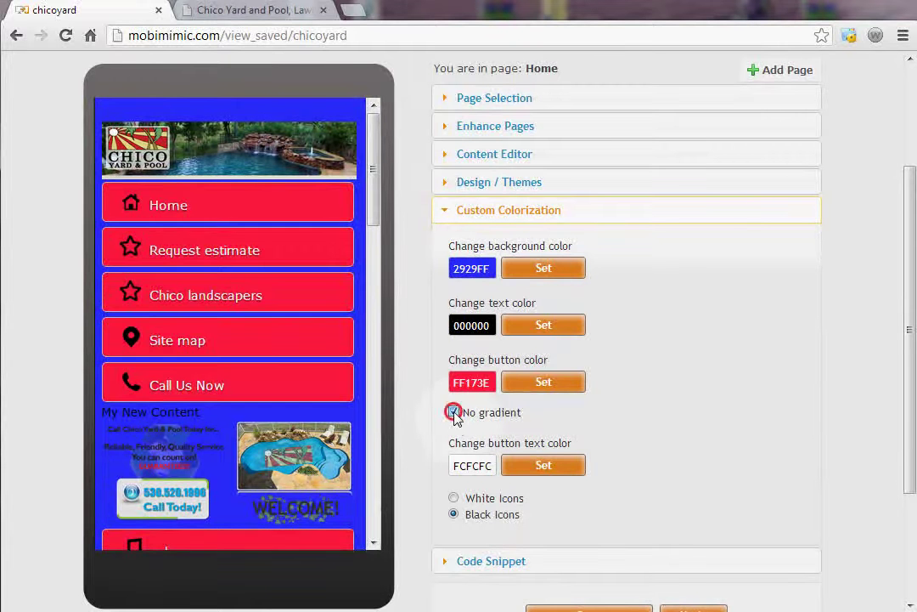
pyautogui.click(477, 379)
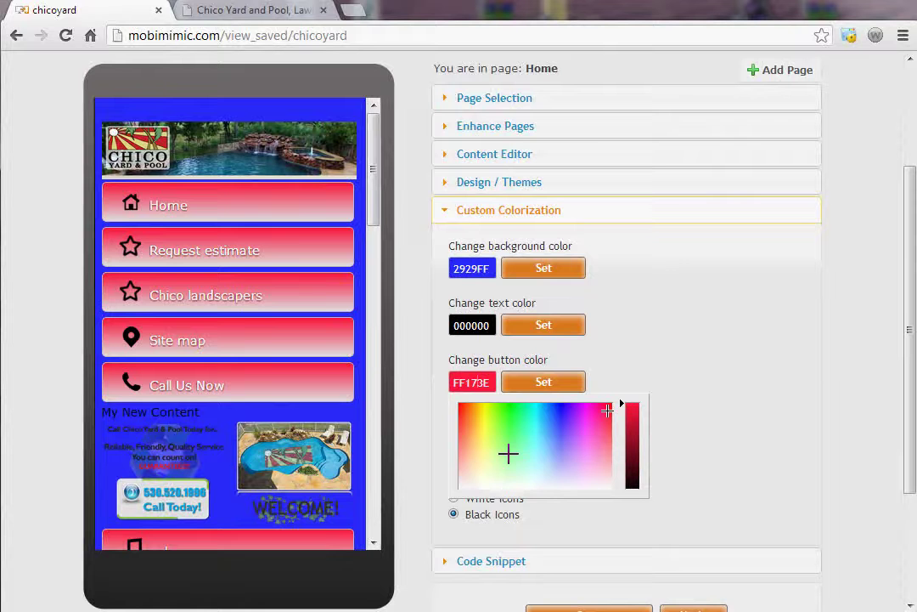
pyautogui.click(479, 486)
pyautogui.click(630, 407)
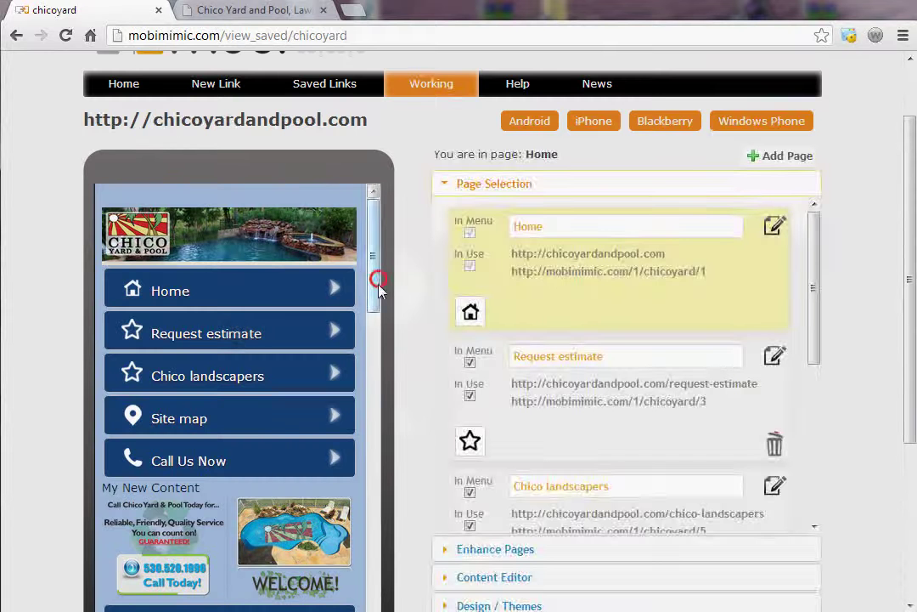
pyautogui.moveTo(379, 283); pyautogui.dragTo(389, 597)
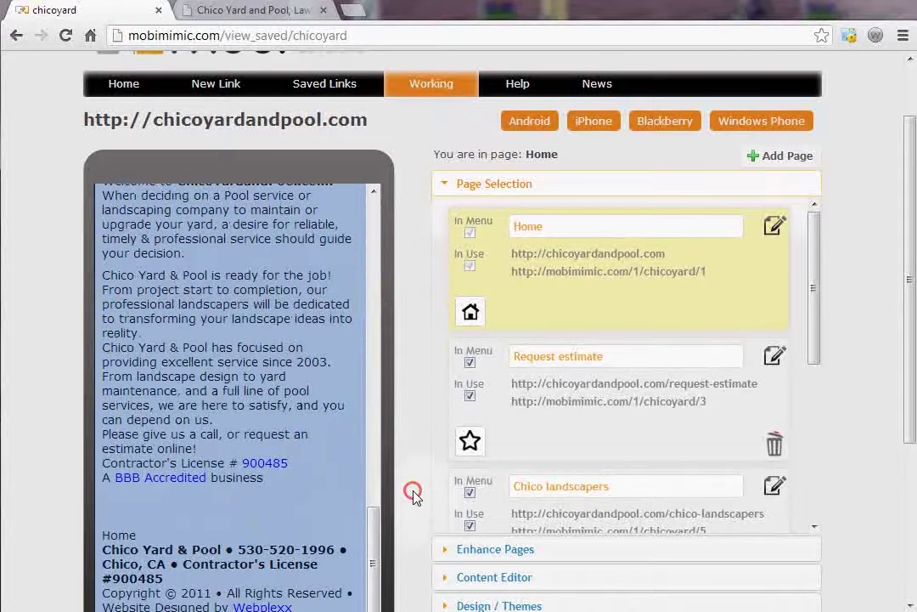
pyautogui.moveTo(374, 529); pyautogui.dragTo(405, 270)
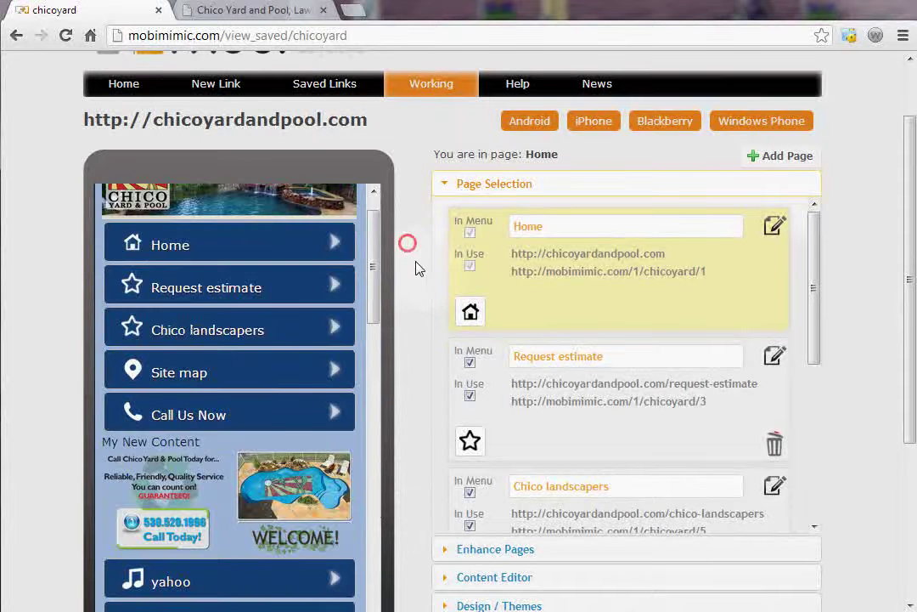
pyautogui.scroll(-3, 436, 290)
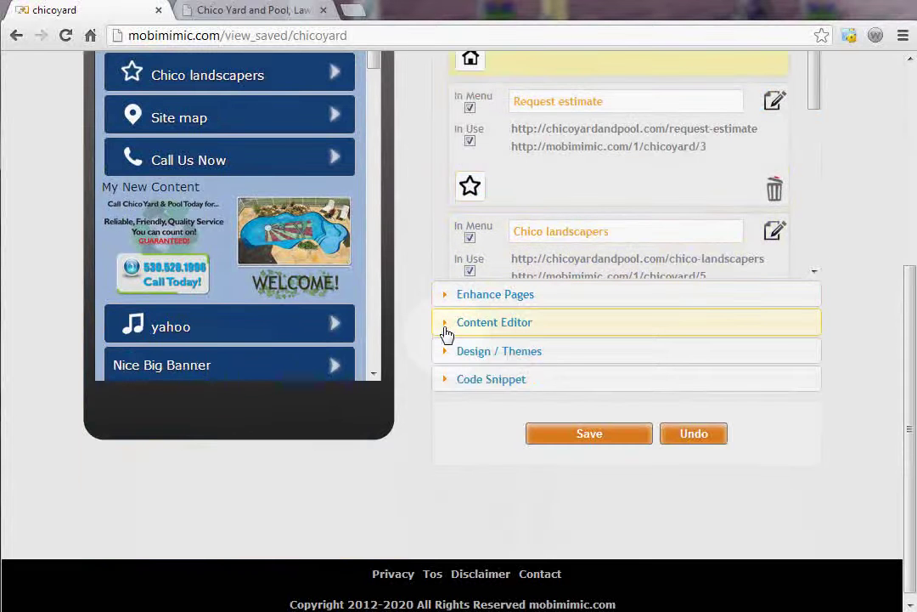
pyautogui.click(449, 378)
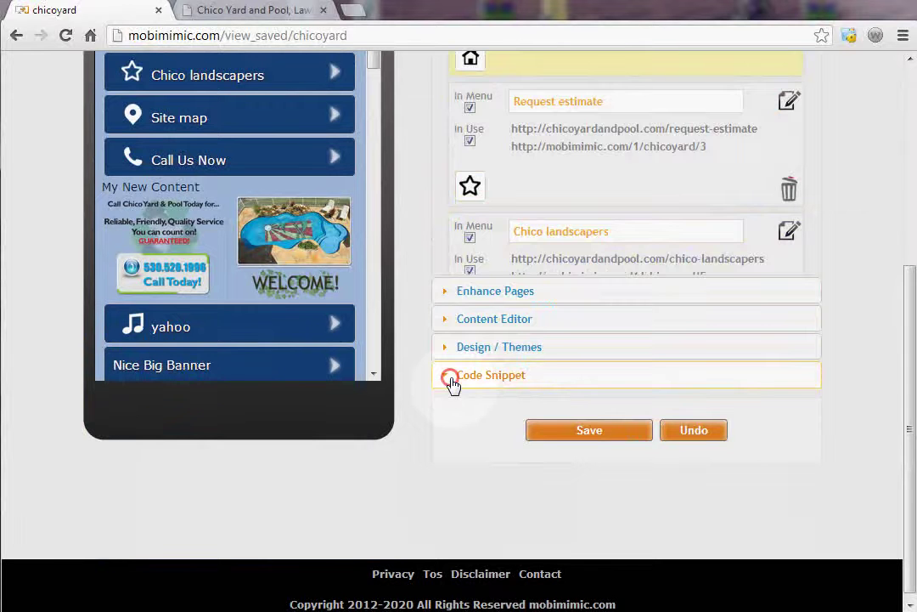
pyautogui.moveTo(798, 194); pyautogui.dragTo(438, 123)
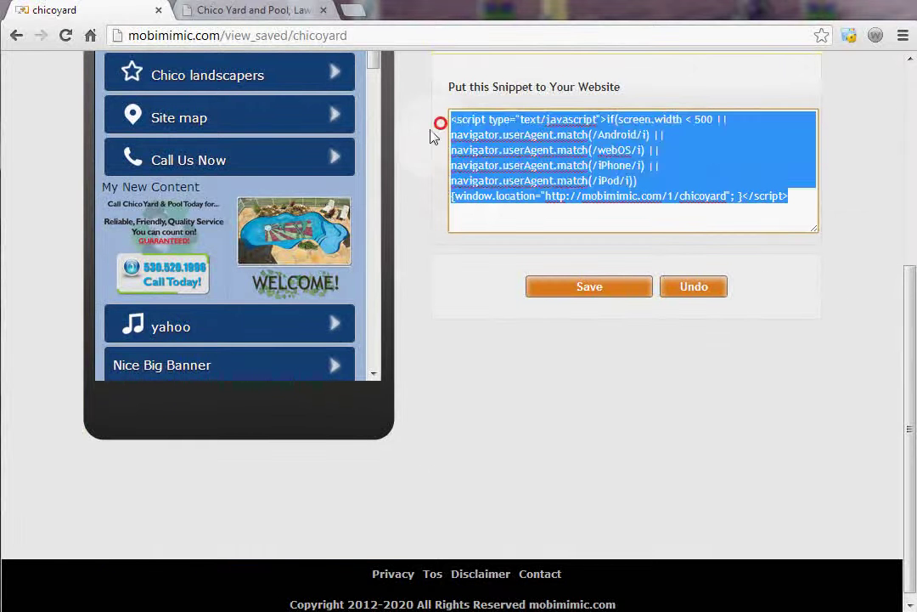
pyautogui.click(416, 158)
pyautogui.scroll(4, 388, 235)
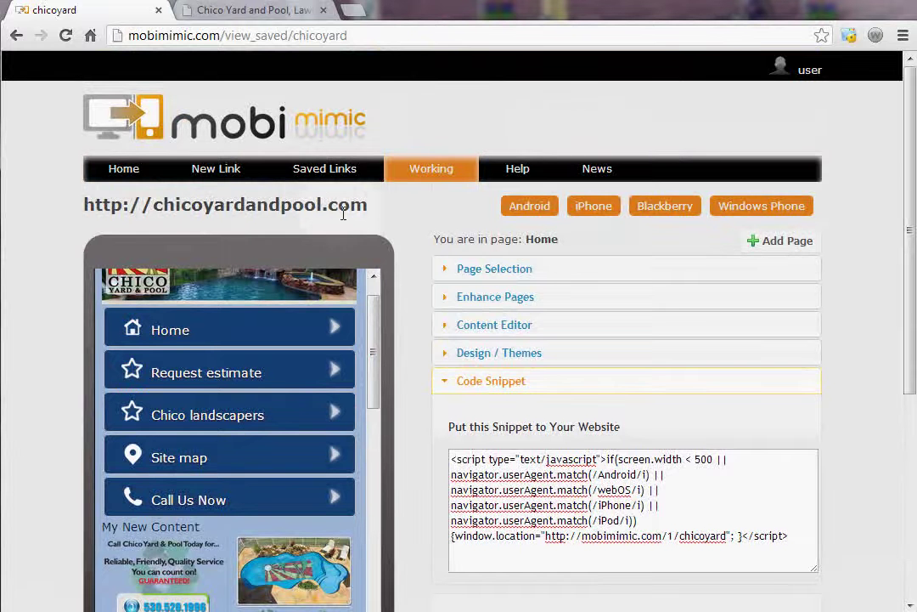
# Open the Request estimate page for editing in an Android handset preview
pyautogui.click(494, 269)
pyautogui.click(775, 443)
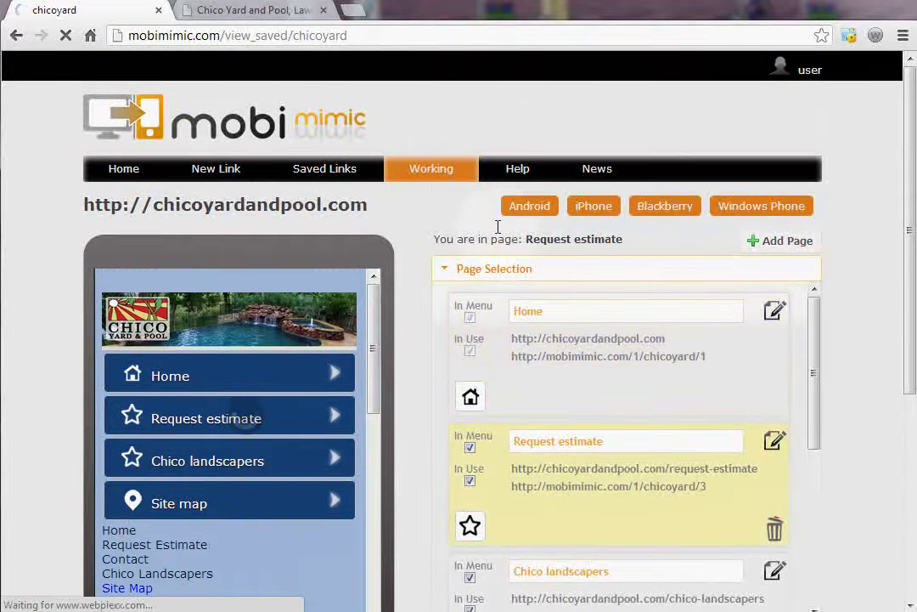
pyautogui.click(520, 213)
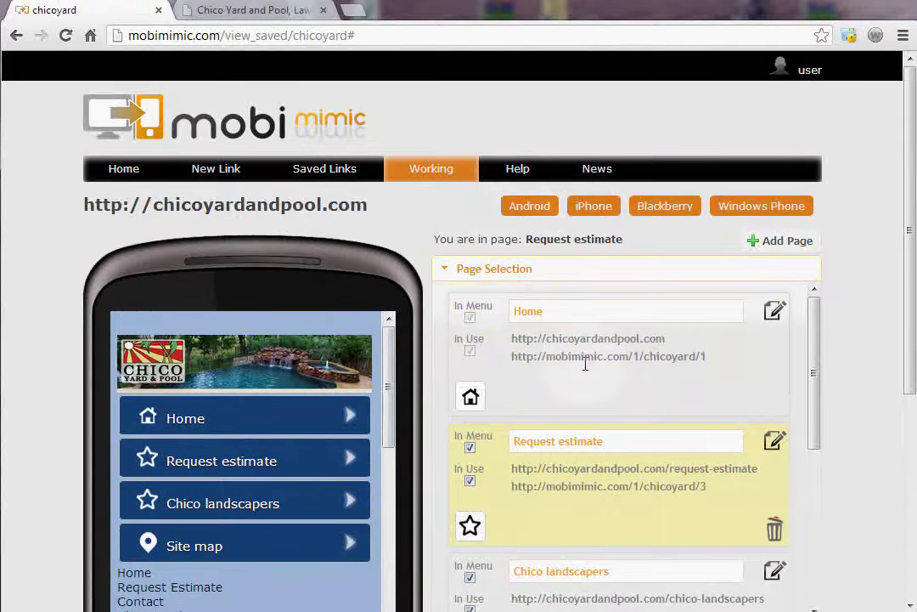
# Delete the empty form block from the Request estimate page
pyautogui.moveTo(905, 262); pyautogui.dragTo(909, 395)
pyautogui.moveTo(383, 225); pyautogui.dragTo(368, 467)
pyautogui.moveTo(360, 455)
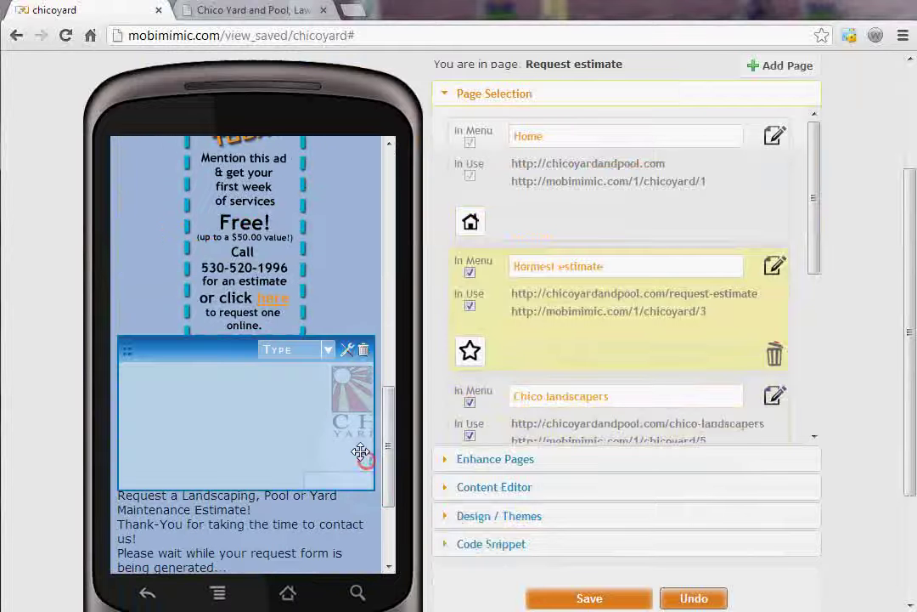
pyautogui.click(363, 353)
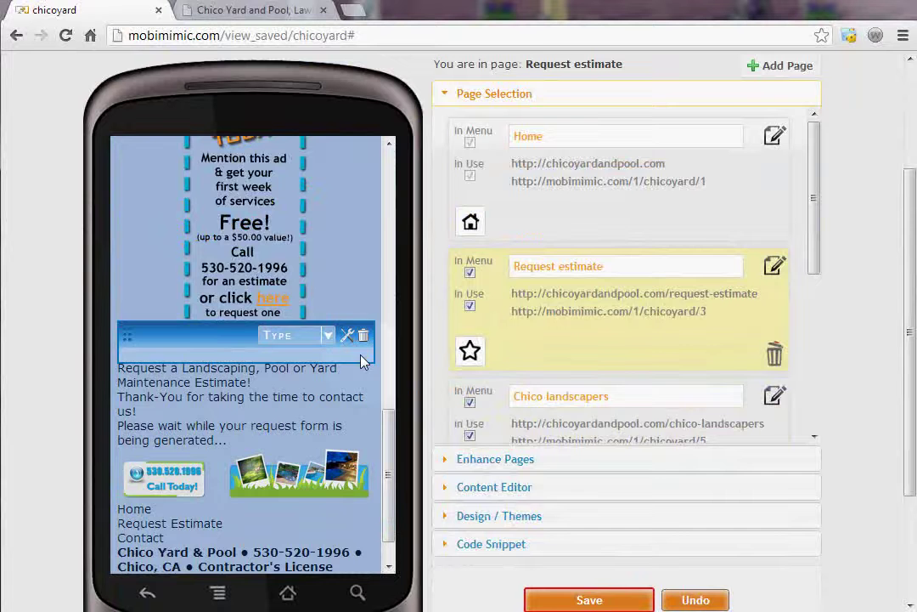
pyautogui.moveTo(388, 417); pyautogui.dragTo(395, 211)
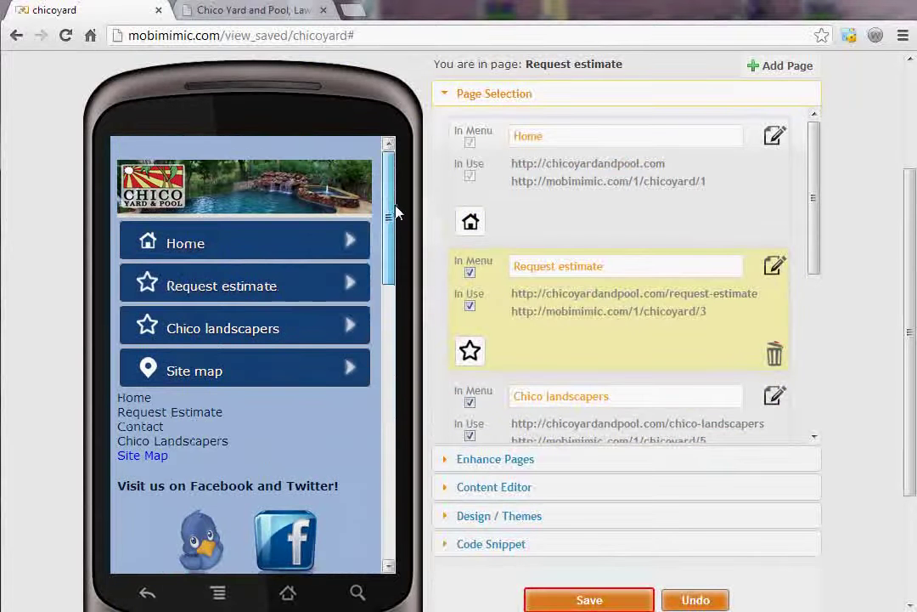
# Stay on the Request estimate page and save its changes
pyautogui.click(773, 398)
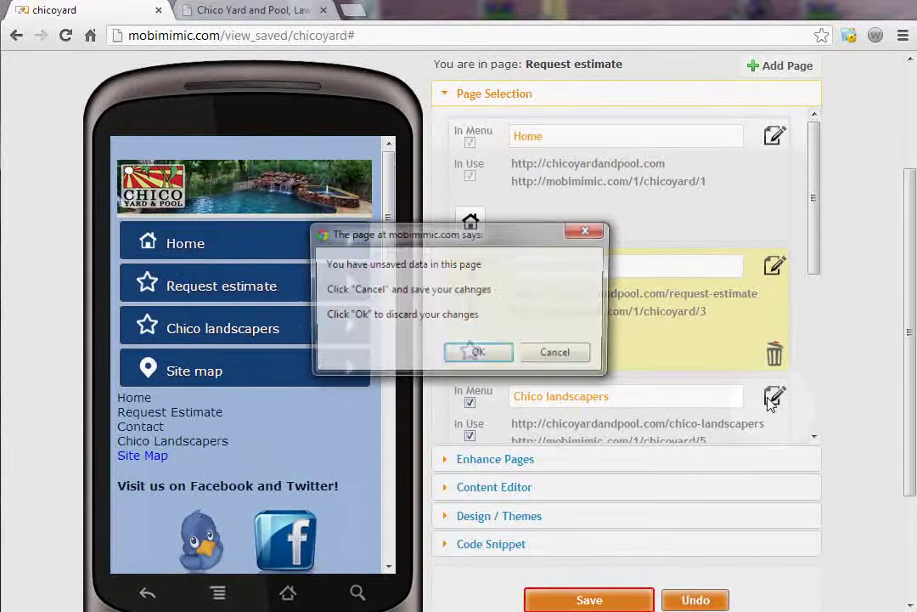
pyautogui.click(548, 355)
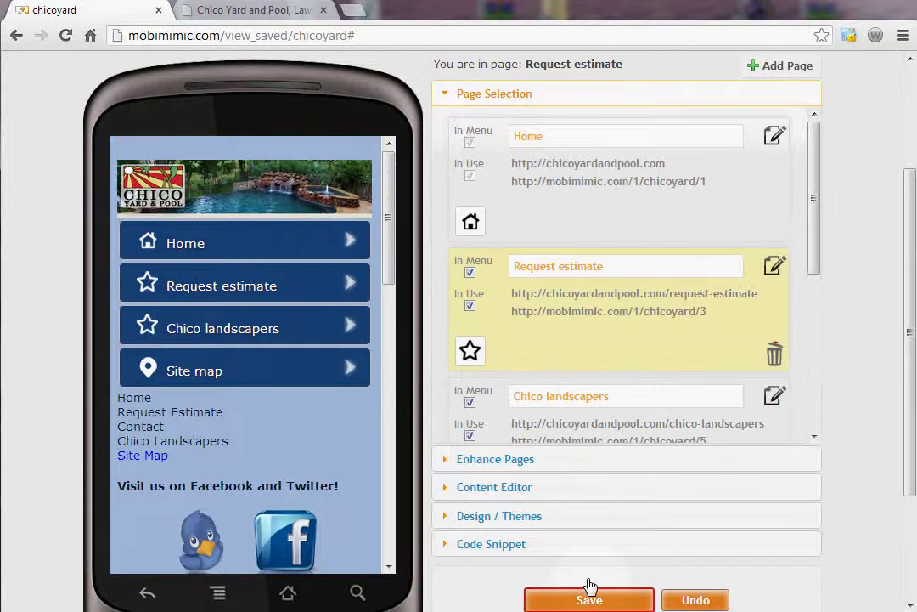
pyautogui.click(588, 598)
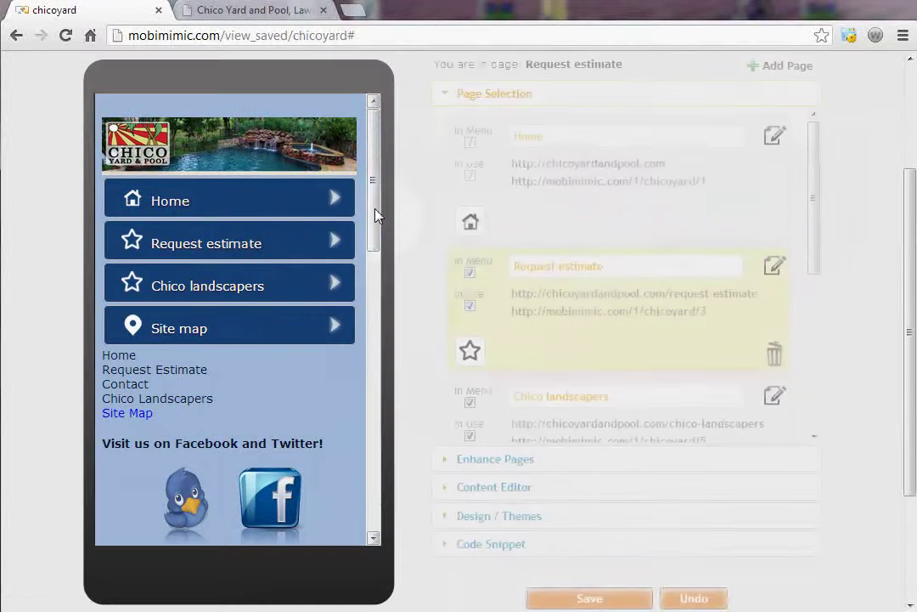
# Scroll through the site preview, then view it on BlackBerry and back on Android
pyautogui.moveTo(374, 209); pyautogui.dragTo(368, 527)
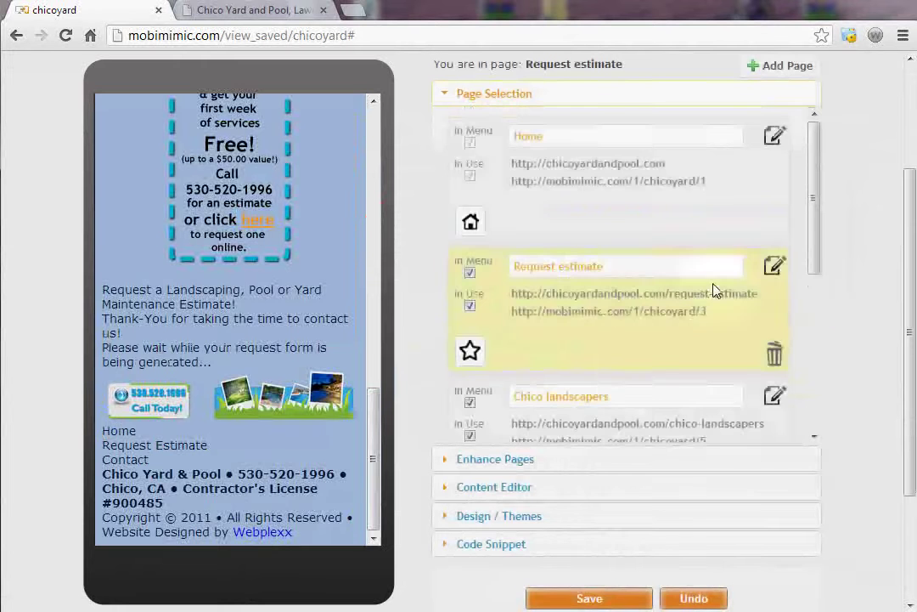
pyautogui.click(802, 371)
pyautogui.moveTo(807, 379); pyautogui.dragTo(809, 154)
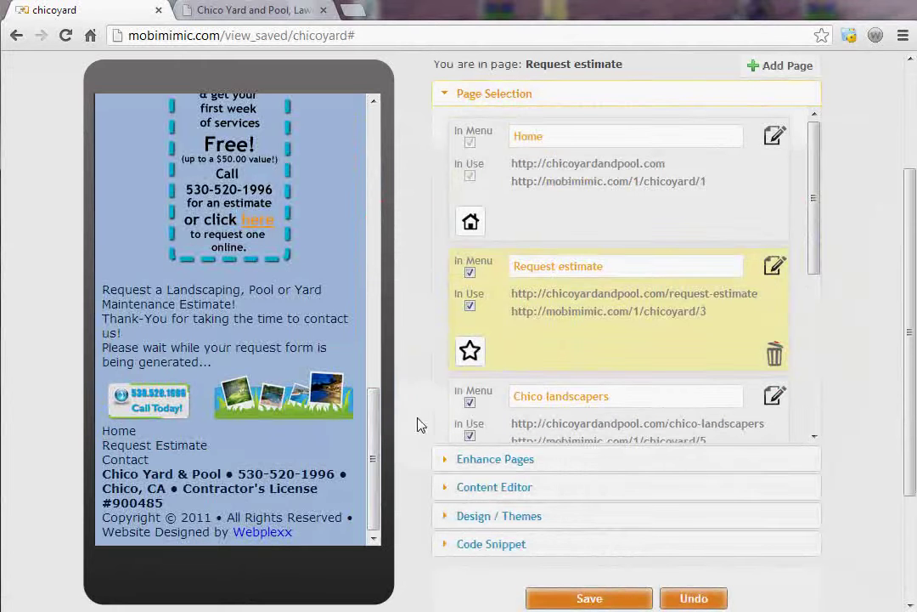
pyautogui.click(371, 453)
pyautogui.moveTo(374, 437); pyautogui.dragTo(393, 161)
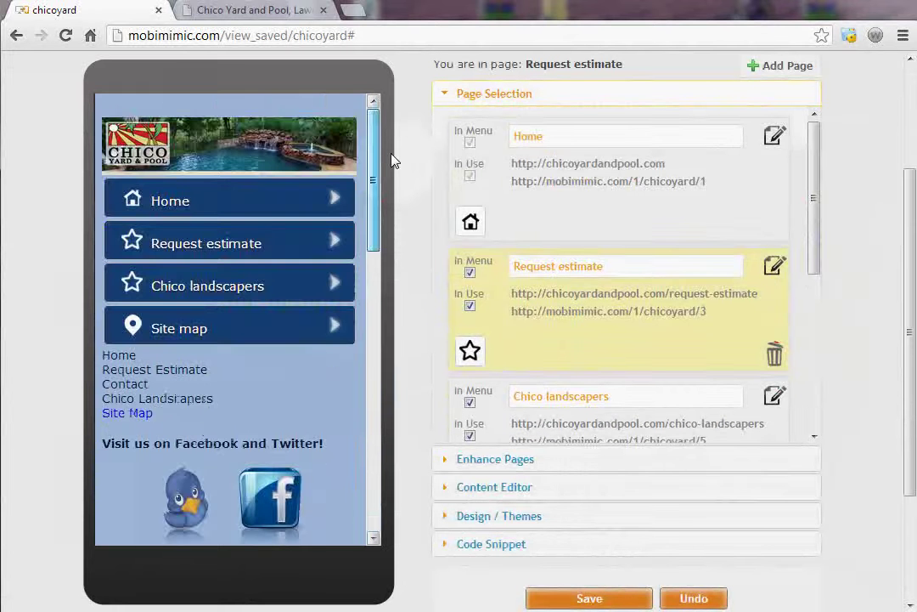
pyautogui.moveTo(323, 200); pyautogui.dragTo(289, 330)
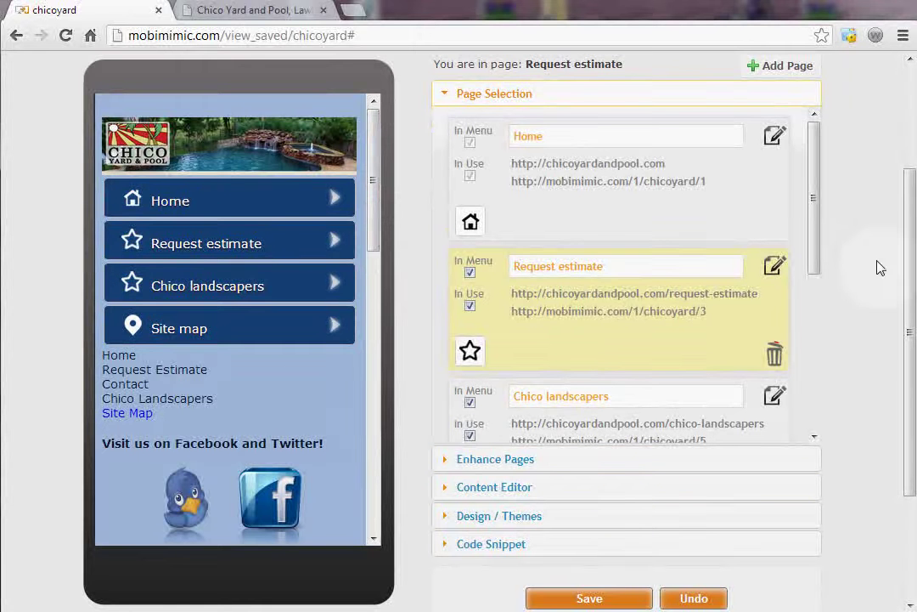
pyautogui.moveTo(908, 293); pyautogui.dragTo(911, 154)
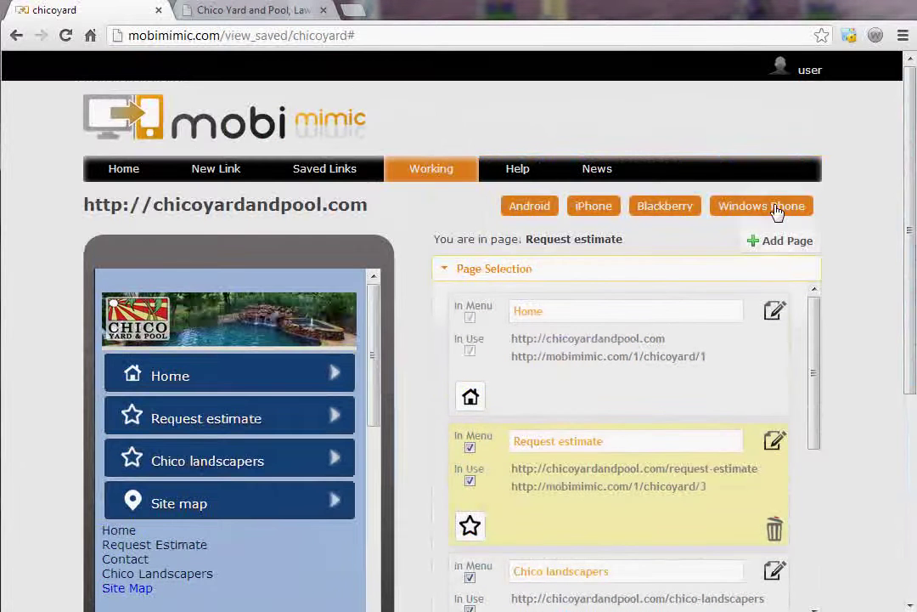
pyautogui.click(667, 207)
pyautogui.click(527, 208)
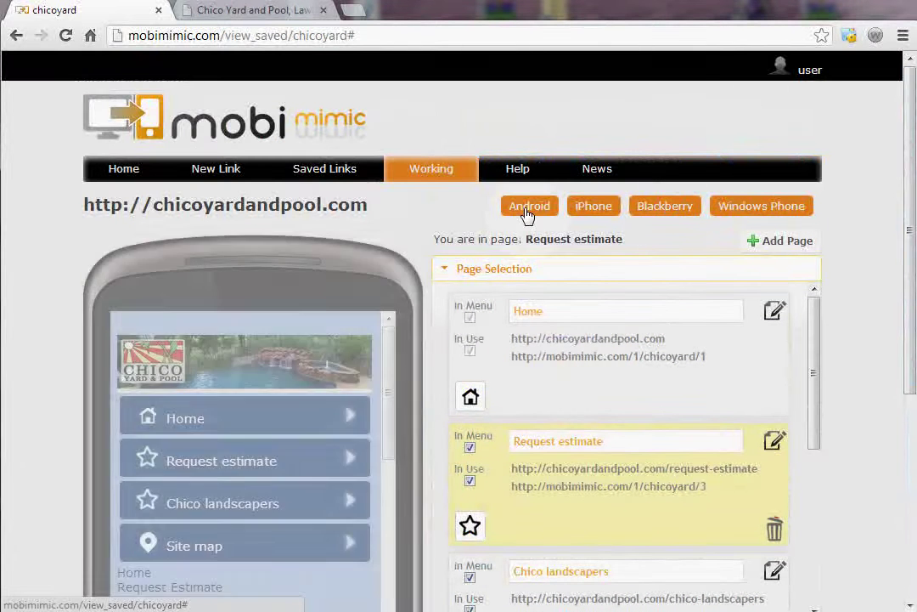